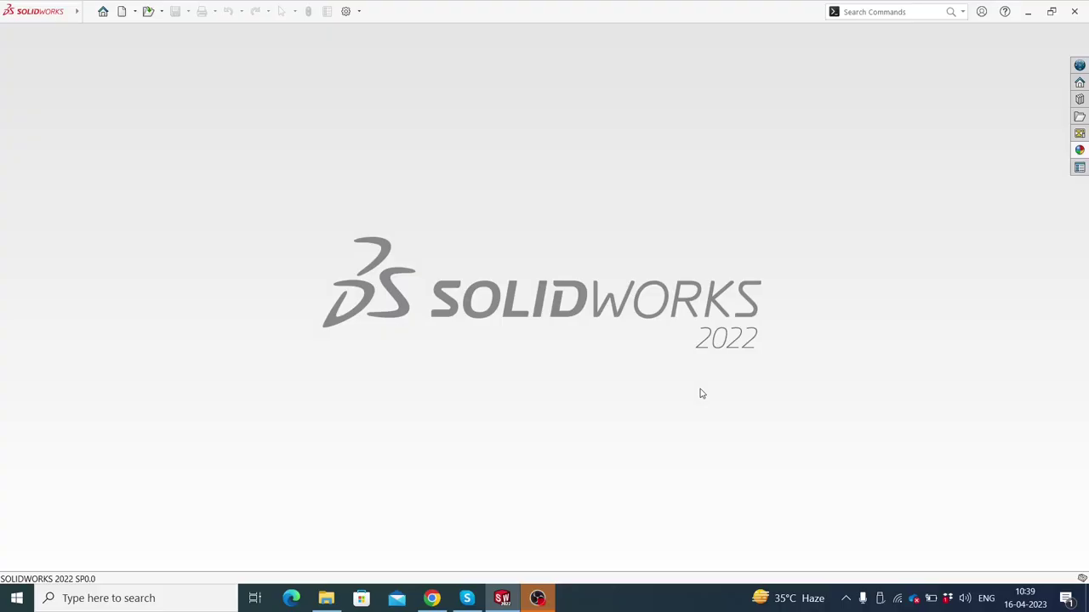
- Create a new blank Part document (Part8) from the File menu
{"action": "left_click", "coordinate": [85, 12]}
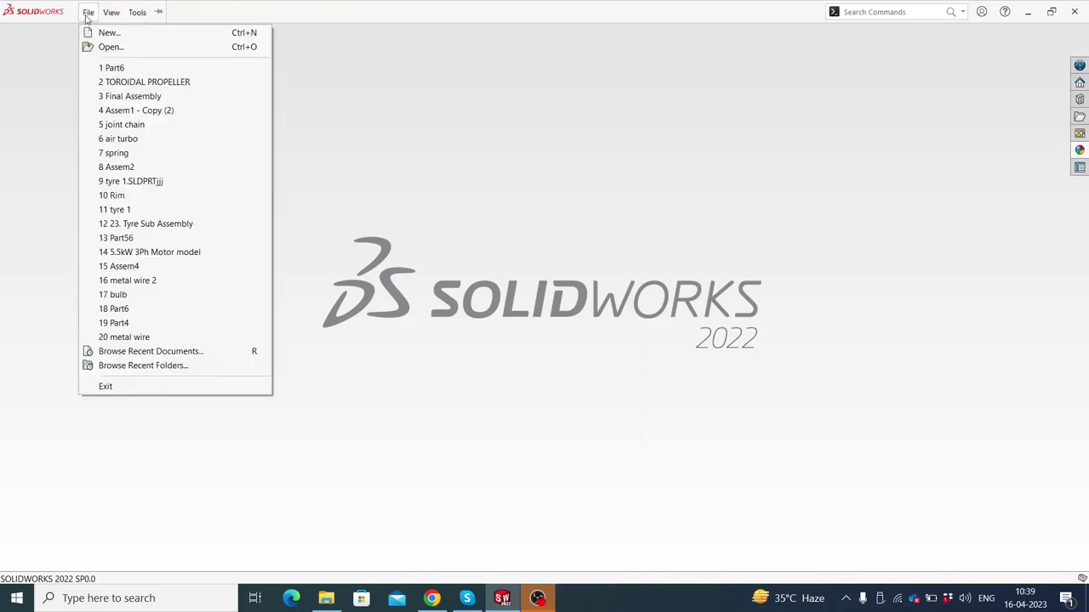
{"action": "left_click", "coordinate": [92, 34]}
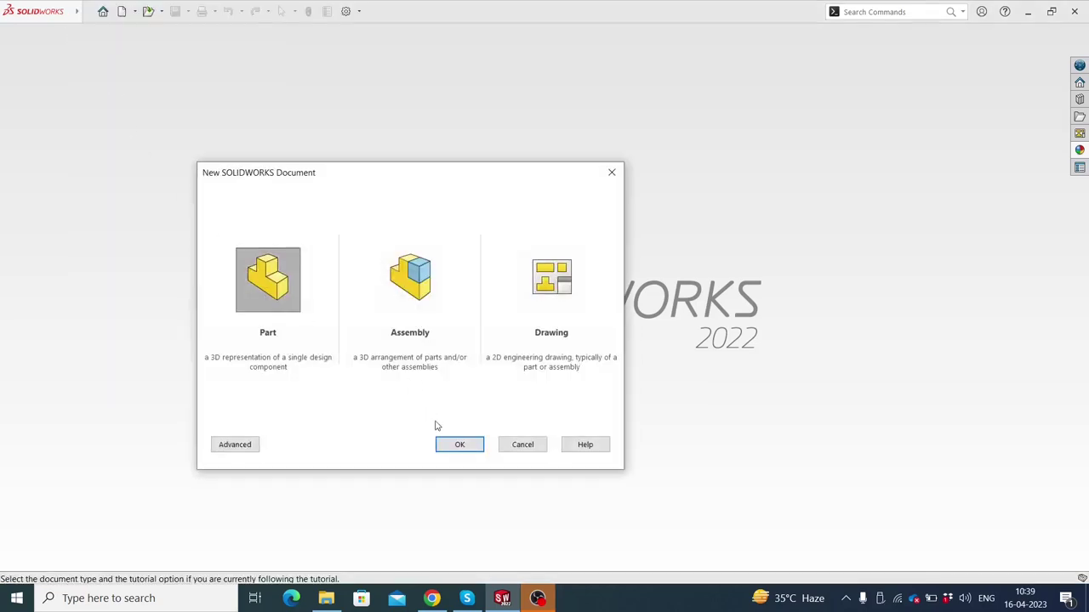
{"action": "left_click", "coordinate": [448, 444]}
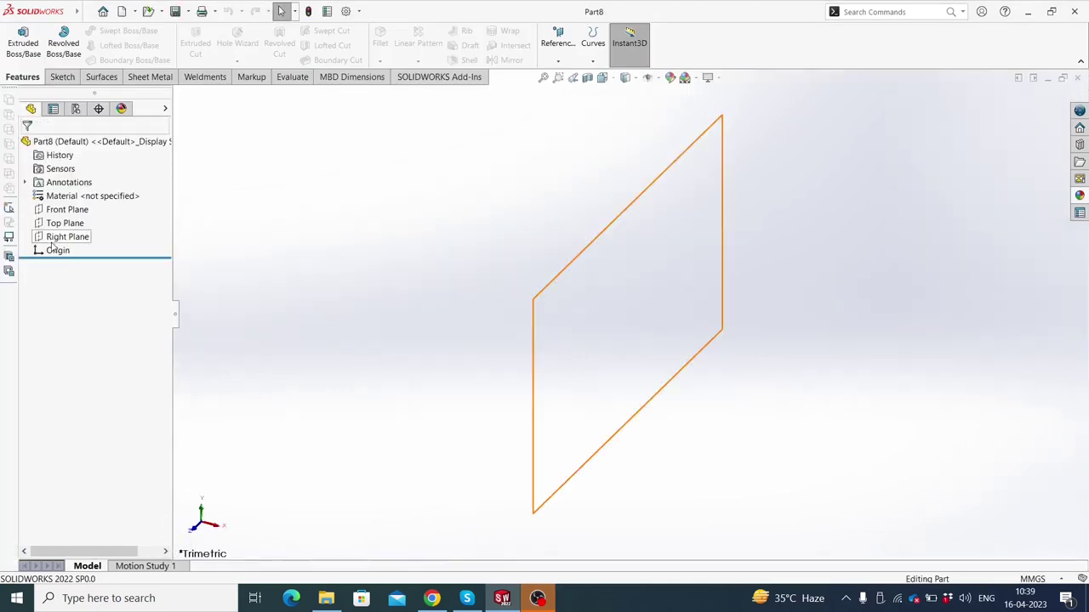
- Draw a circle centred on the origin in a new Top Plane sketch
{"action": "left_click", "coordinate": [64, 223]}
{"action": "left_click", "coordinate": [75, 204]}
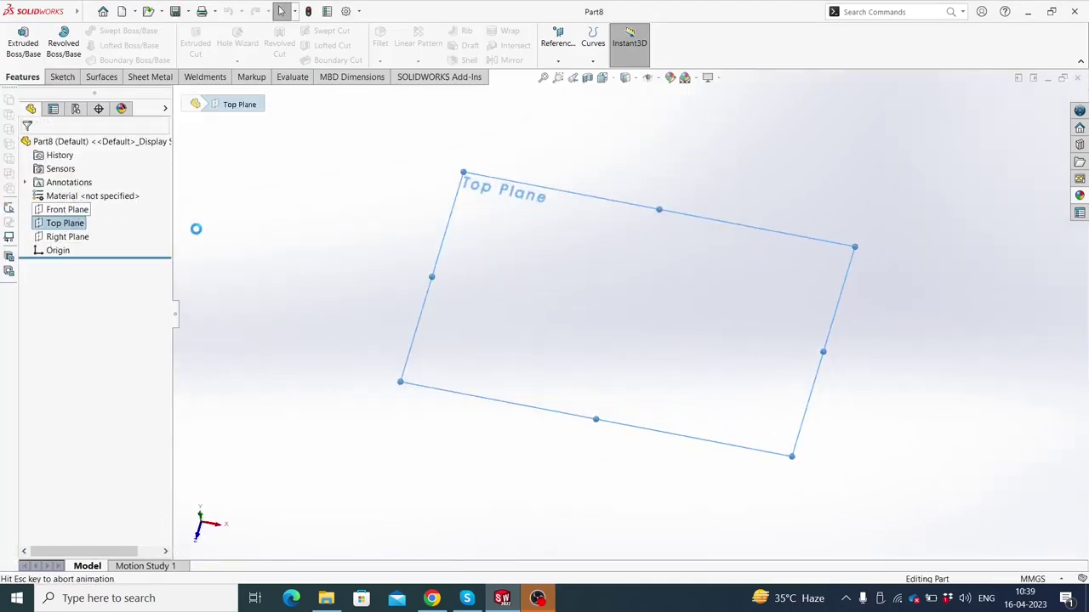
{"action": "left_click", "coordinate": [129, 31]}
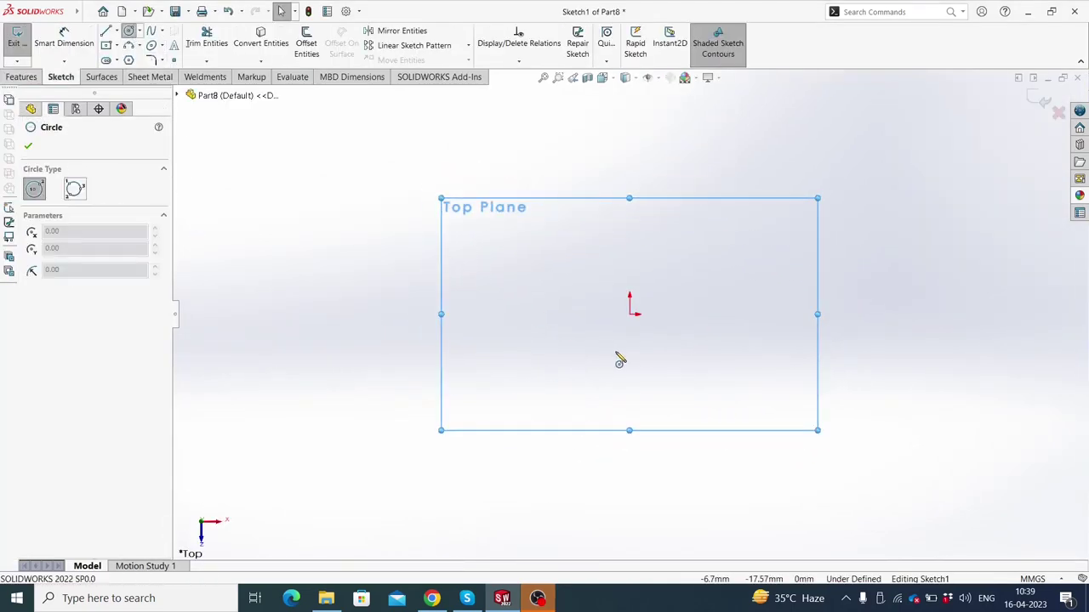
{"action": "left_click", "coordinate": [630, 316]}
{"action": "left_click", "coordinate": [586, 358]}
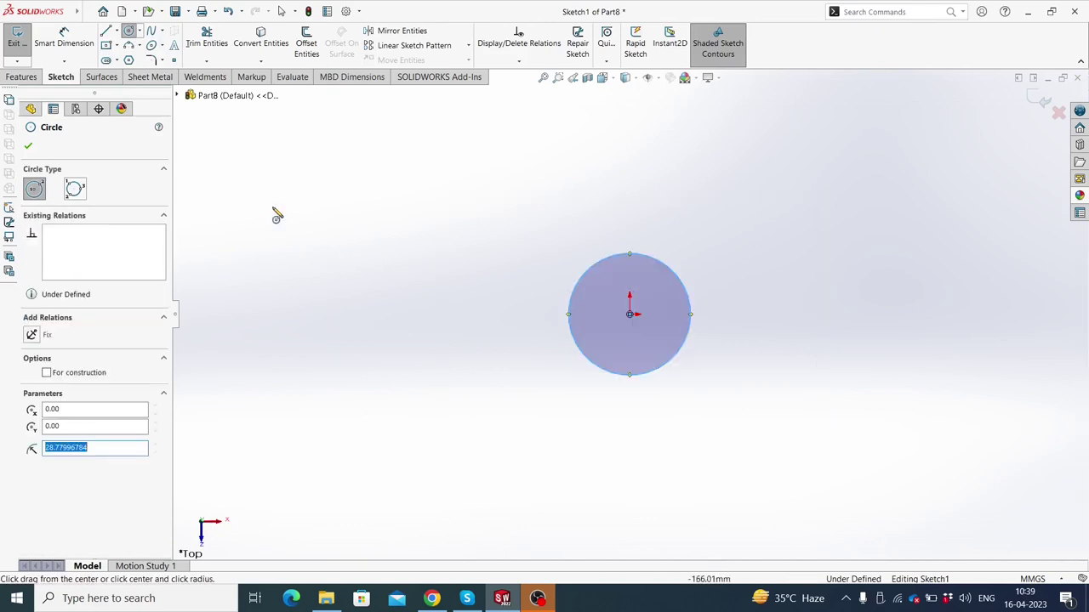
{"action": "key", "text": "Escape"}
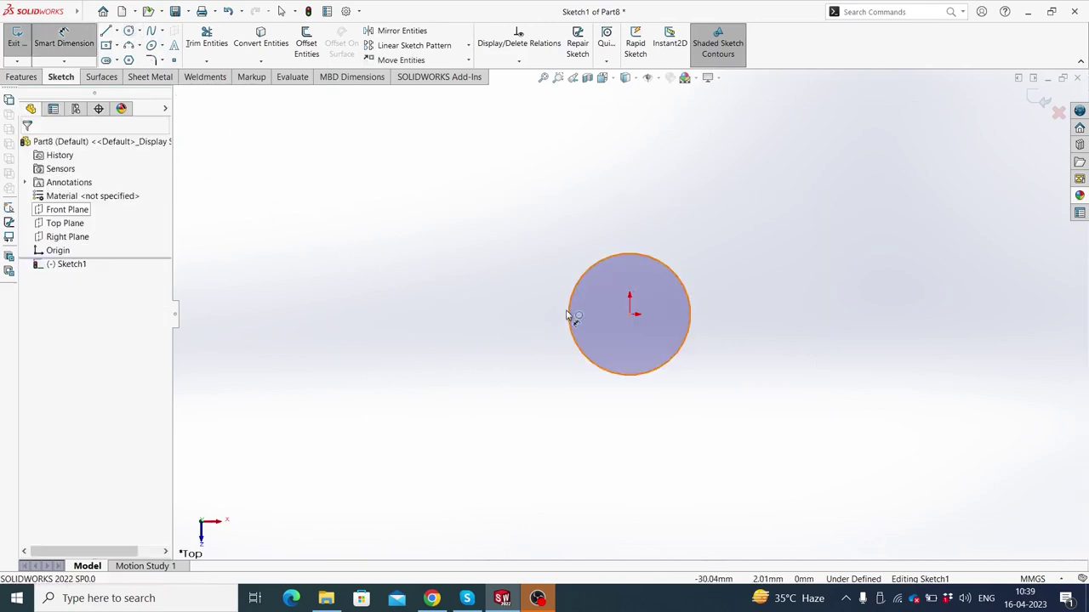
- Dimension the circle's diameter to 4 mm
{"action": "left_click", "coordinate": [569, 315]}
{"action": "left_click", "coordinate": [514, 318]}
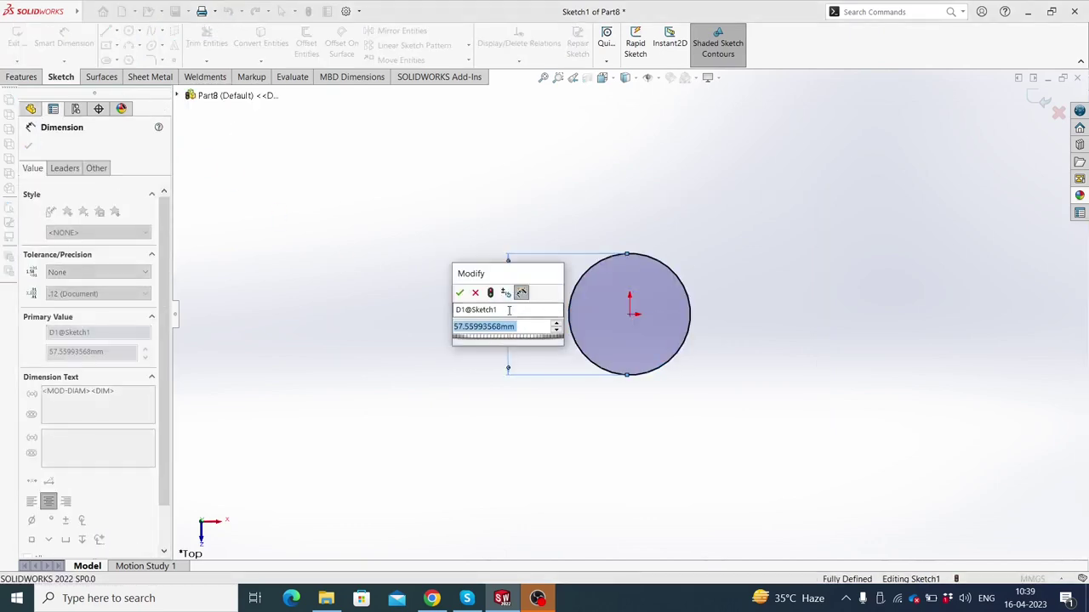
{"action": "type", "text": "4"}
{"action": "key", "text": "Return"}
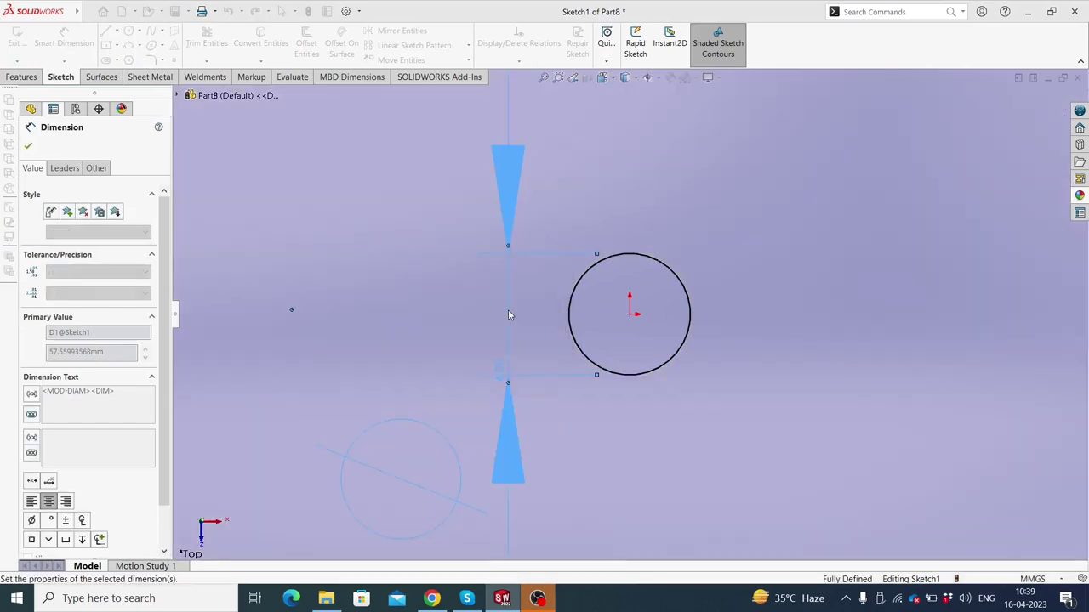
- Extrude the 4 mm circle 20 mm into a cylinder and view its underside
{"action": "left_click", "coordinate": [25, 77]}
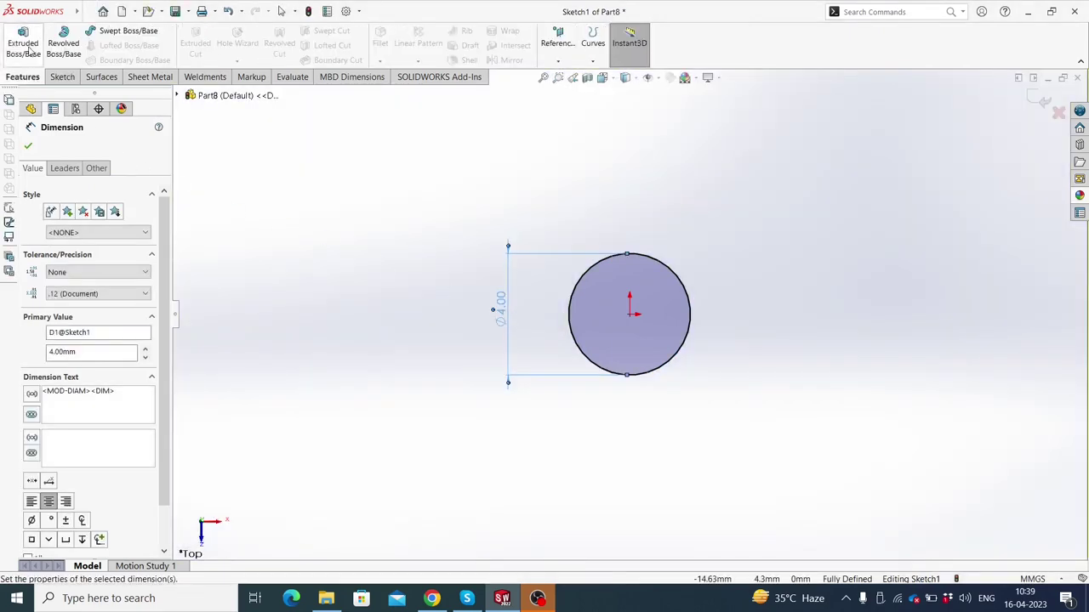
{"action": "left_click", "coordinate": [23, 43]}
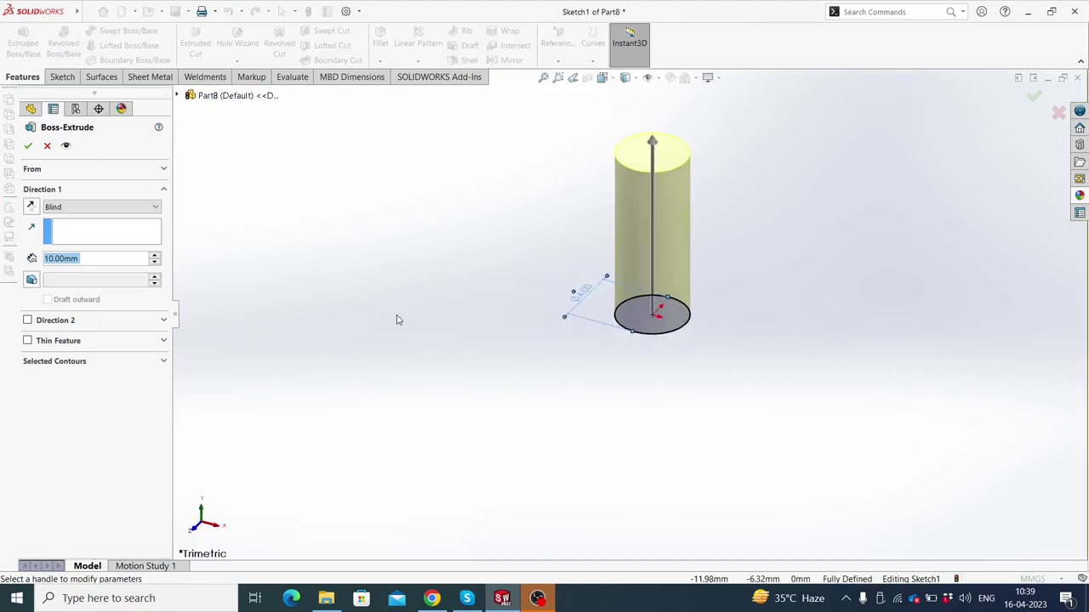
{"action": "type", "text": "20"}
{"action": "key", "text": "Return"}
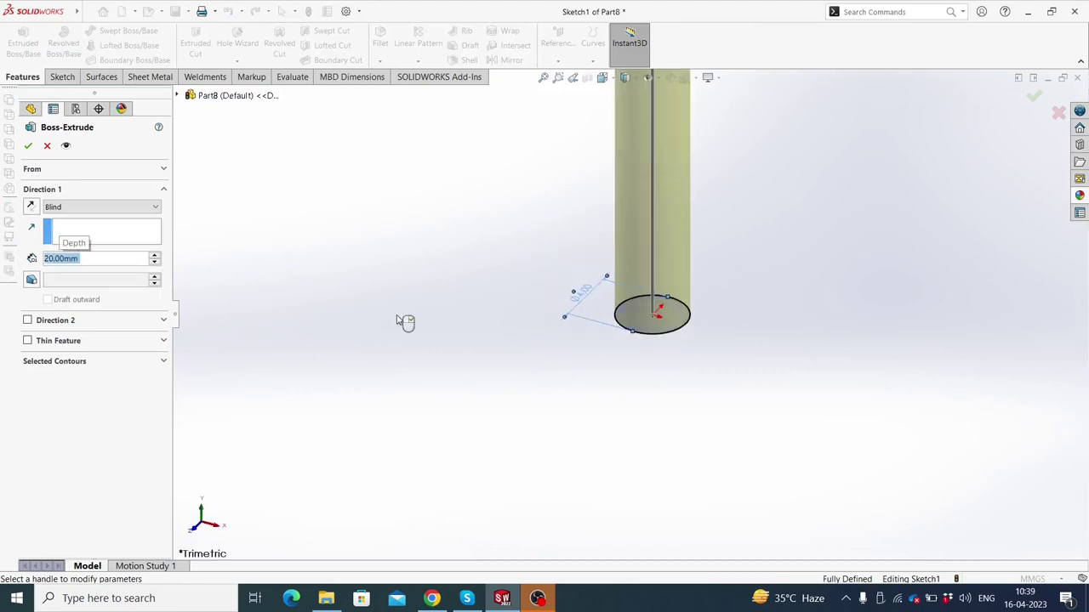
{"action": "scroll", "coordinate": [417, 316], "scroll_direction": "up", "scroll_amount": 2}
{"action": "scroll", "coordinate": [676, 139], "scroll_direction": "down", "scroll_amount": 1}
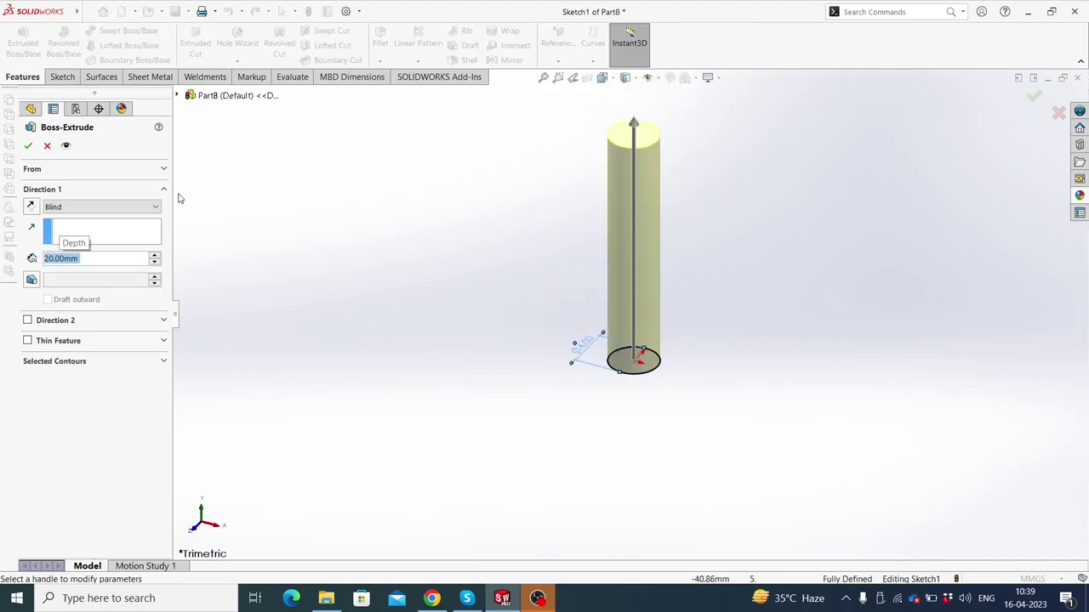
{"action": "left_click", "coordinate": [28, 145]}
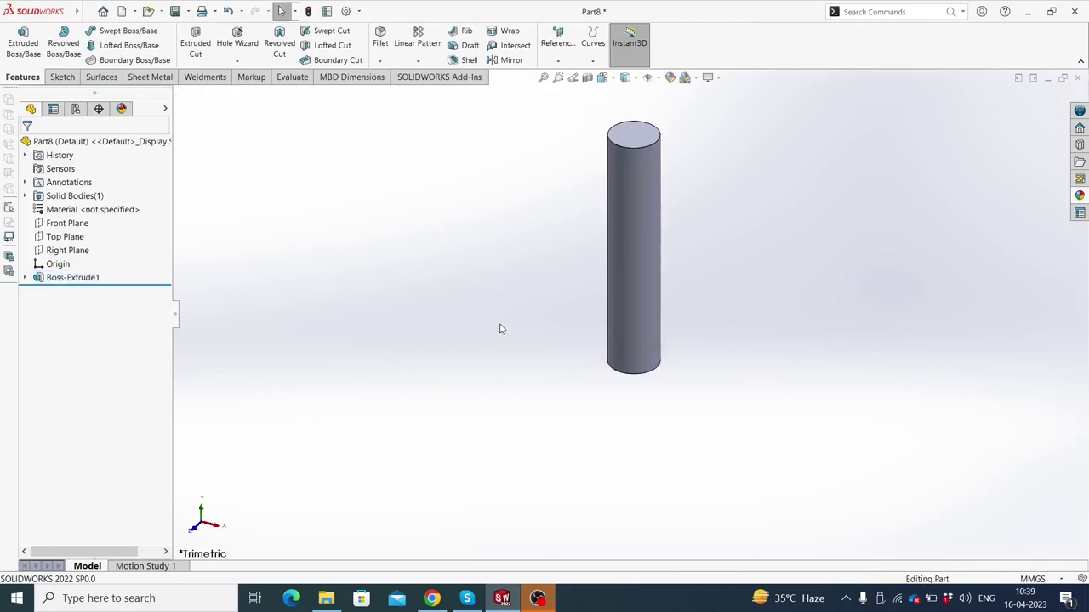
{"action": "middle_click_drag", "start_coordinate": [500, 329], "coordinate": [491, 202]}
{"action": "middle_click_drag", "start_coordinate": [510, 313], "coordinate": [620, 384]}
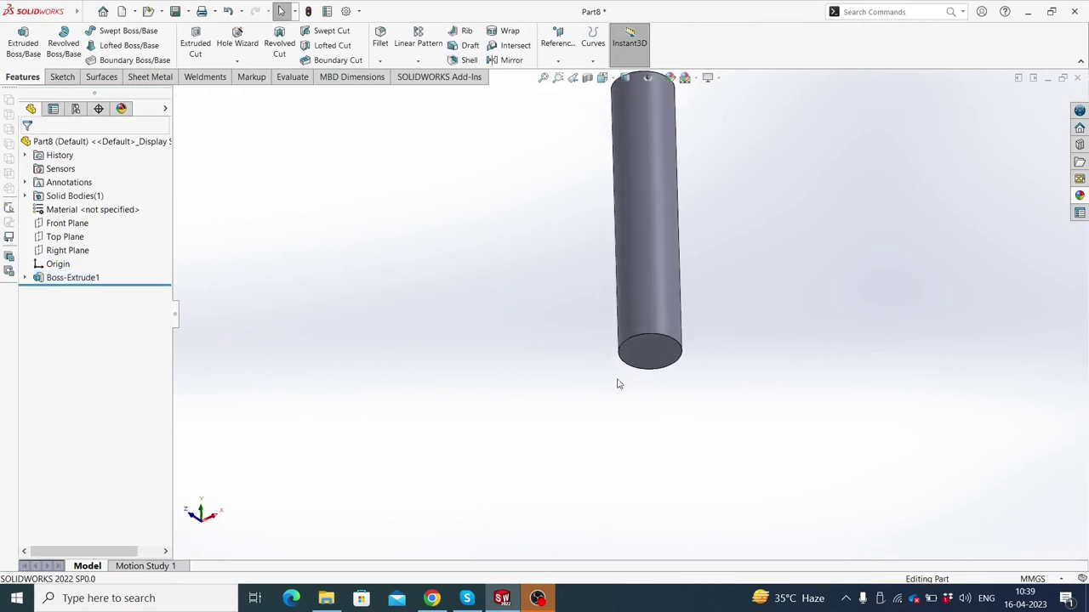
- Start a sketch on the cylinder's bottom face and fit the view
{"action": "left_click", "coordinate": [660, 364]}
{"action": "left_click", "coordinate": [709, 332]}
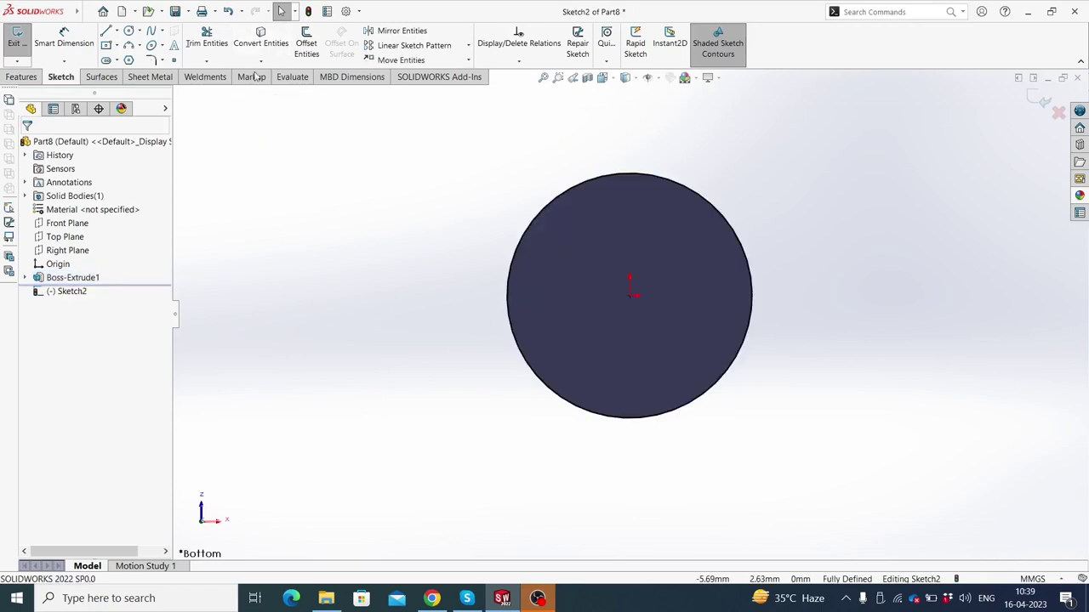
{"action": "middle_click_drag", "start_coordinate": [411, 224], "coordinate": [407, 287]}
{"action": "key", "text": "f"}
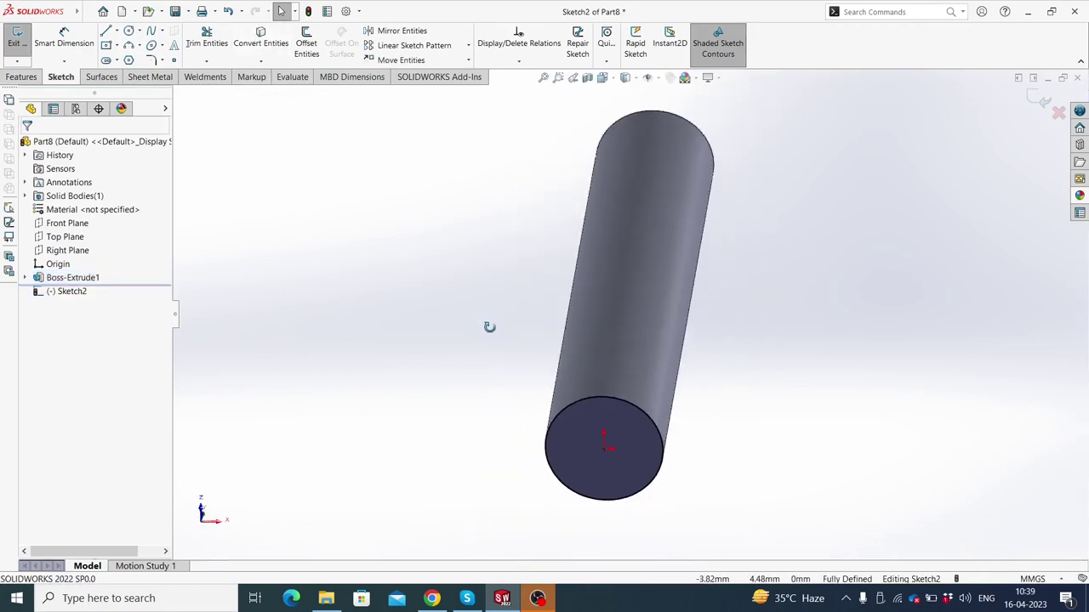
- Extrude the bottom face 4 mm with a 25° draft to form a pointed tip
{"action": "left_click", "coordinate": [25, 77]}
{"action": "left_click", "coordinate": [23, 43]}
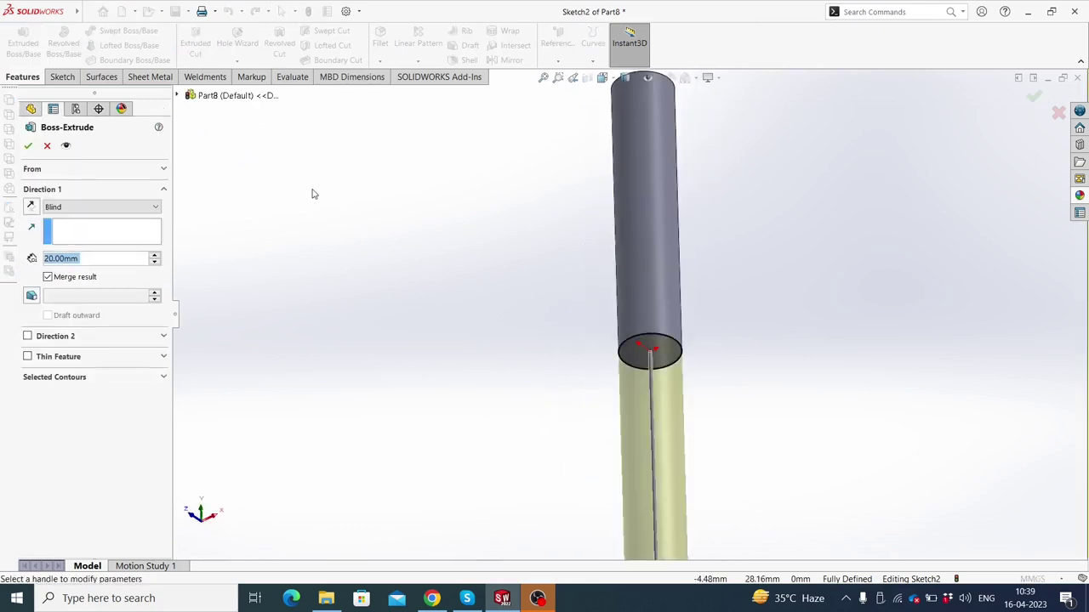
{"action": "type", "text": "4"}
{"action": "key", "text": "Return"}
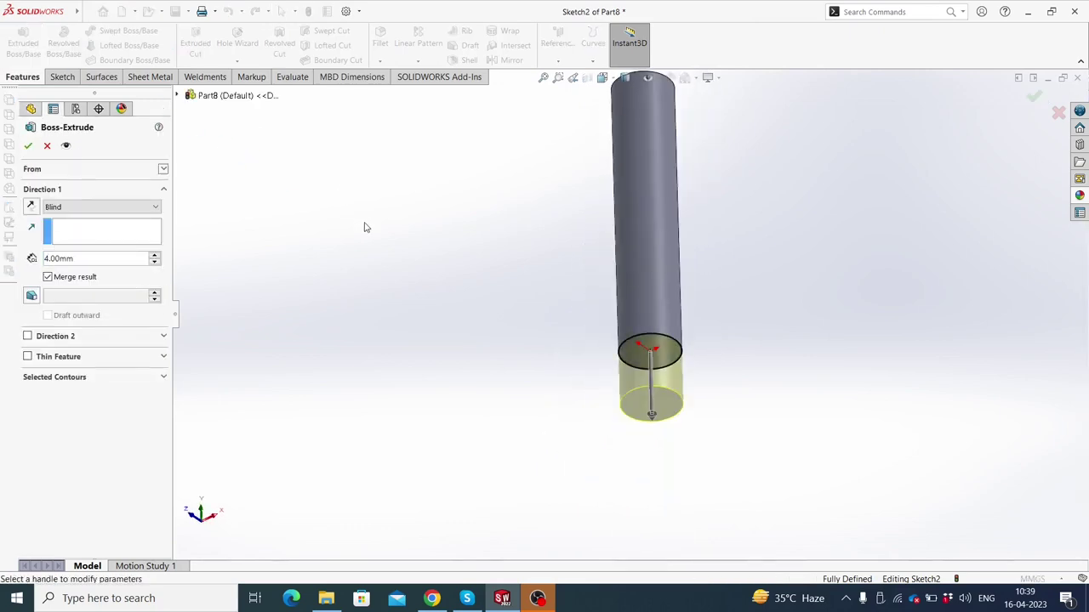
{"action": "left_click", "coordinate": [32, 295]}
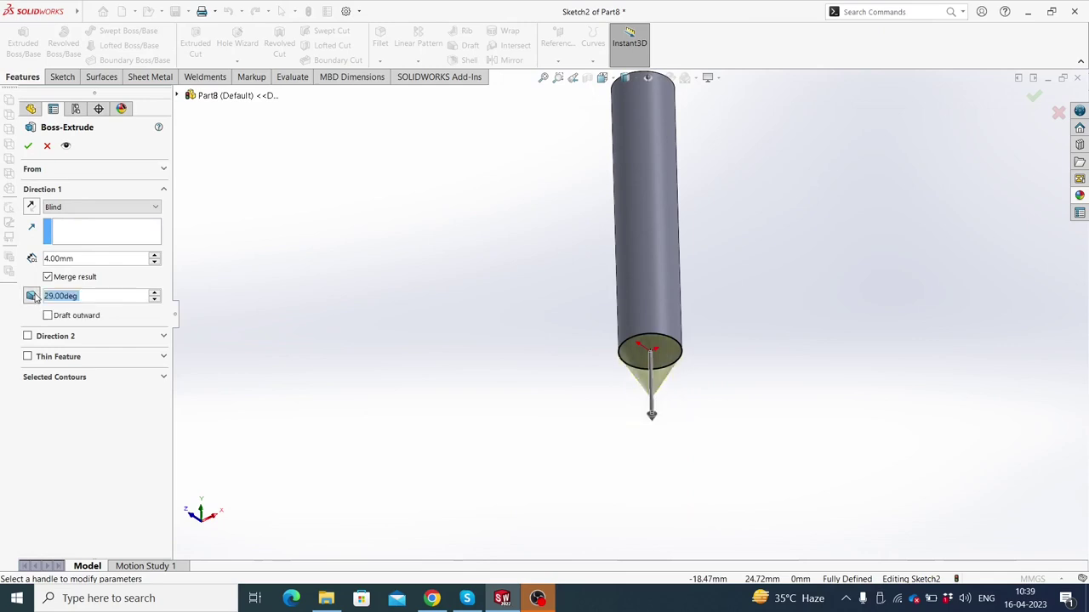
{"action": "middle_click_drag", "start_coordinate": [416, 305], "coordinate": [405, 357]}
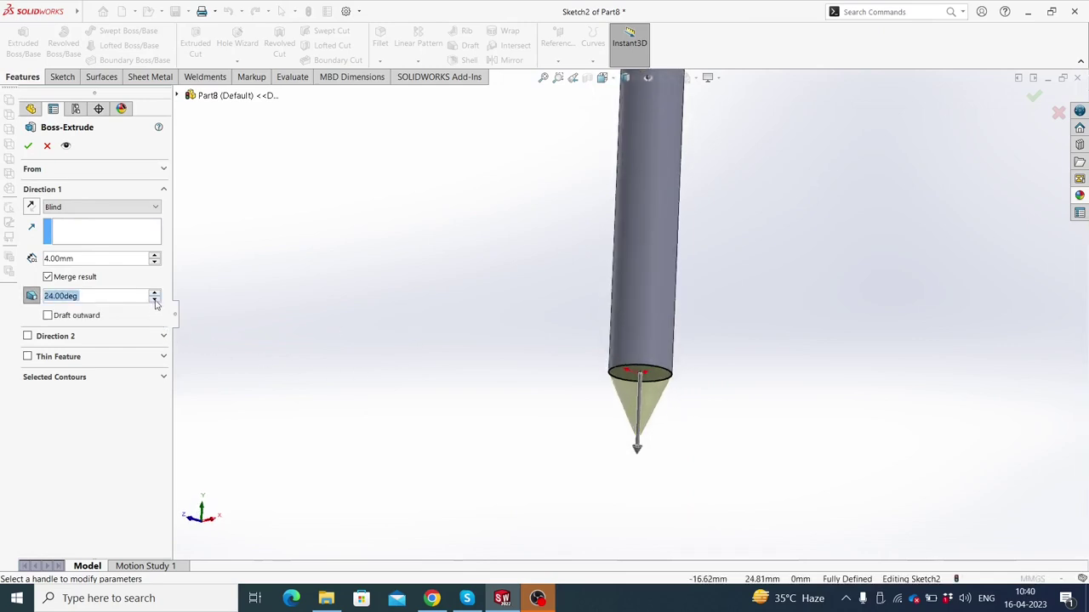
{"action": "left_click", "coordinate": [155, 294]}
{"action": "left_click", "coordinate": [25, 146]}
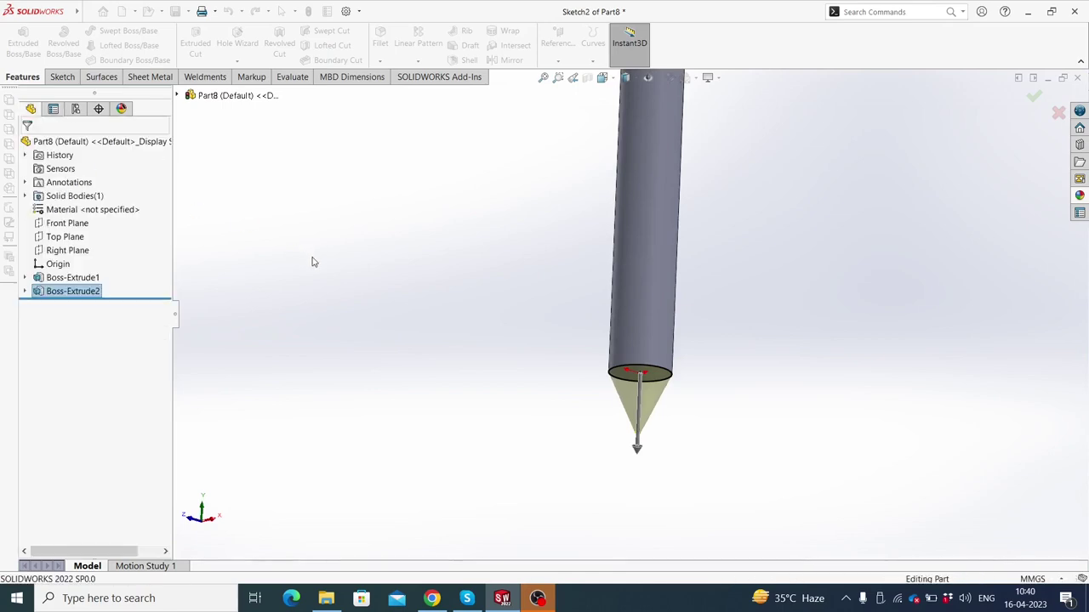
- Sketch on the cylinder's top face and convert its circular edge into the sketch
{"action": "middle_click_drag", "start_coordinate": [345, 362], "coordinate": [665, 156]}
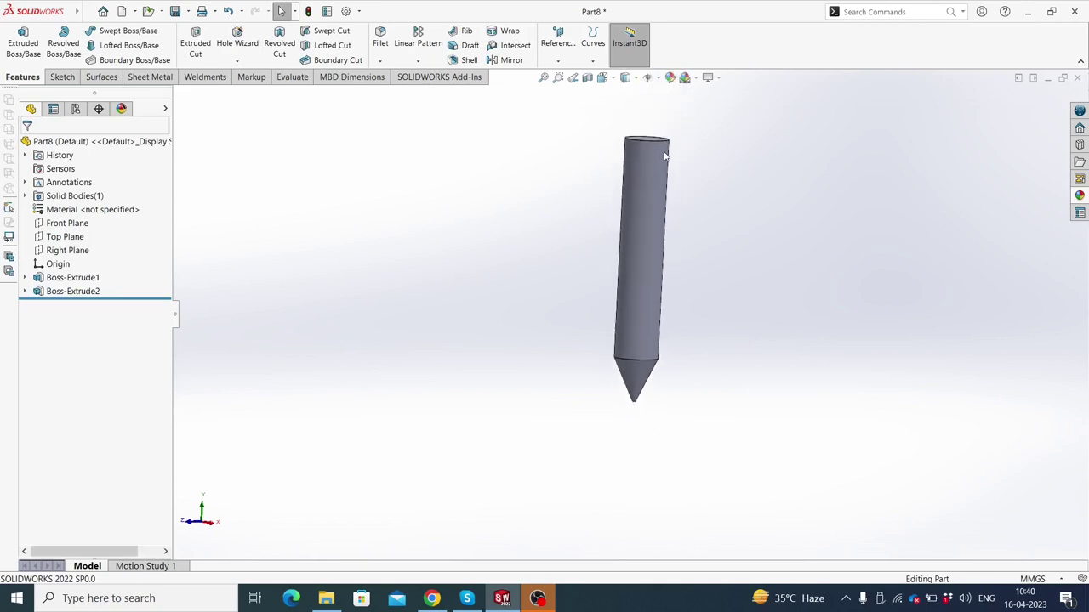
{"action": "mouse_move", "coordinate": [465, 214]}
{"action": "middle_mouse_down"}
{"action": "mouse_move", "coordinate": [457, 297]}
{"action": "mouse_move", "coordinate": [624, 156]}
{"action": "middle_mouse_up"}
{"action": "left_click", "coordinate": [623, 155]}
{"action": "left_click", "coordinate": [678, 124]}
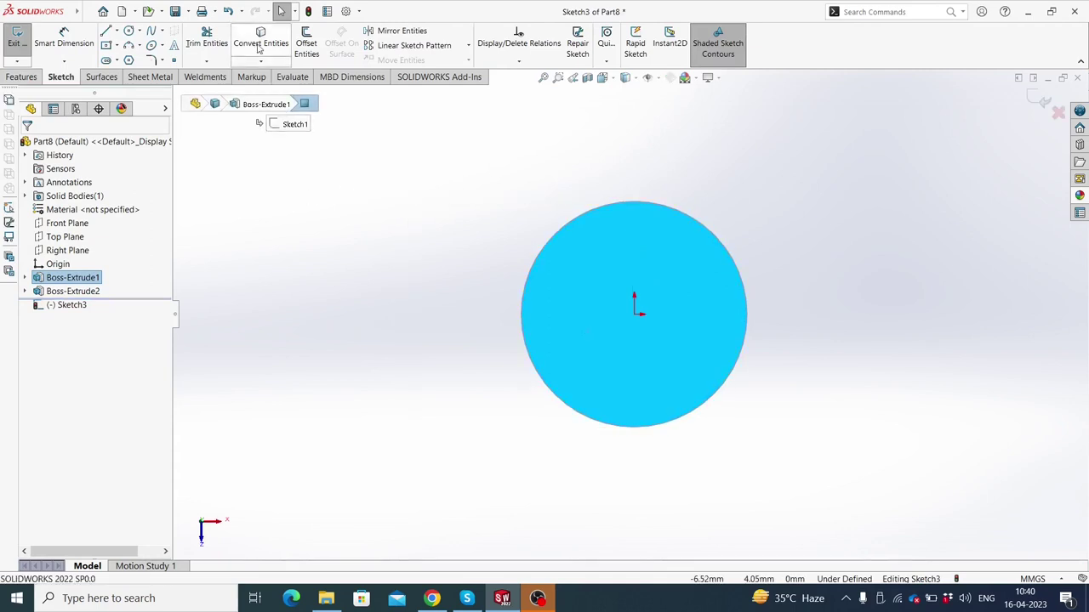
{"action": "left_click", "coordinate": [260, 43]}
- Return to a 3D view and open the Curves dropdown on the Features tab
{"action": "mouse_move", "coordinate": [773, 425]}
{"action": "middle_mouse_down"}
{"action": "mouse_move", "coordinate": [768, 235]}
{"action": "mouse_move", "coordinate": [693, 179]}
{"action": "mouse_move", "coordinate": [724, 332]}
{"action": "mouse_move", "coordinate": [709, 297]}
{"action": "middle_mouse_up"}
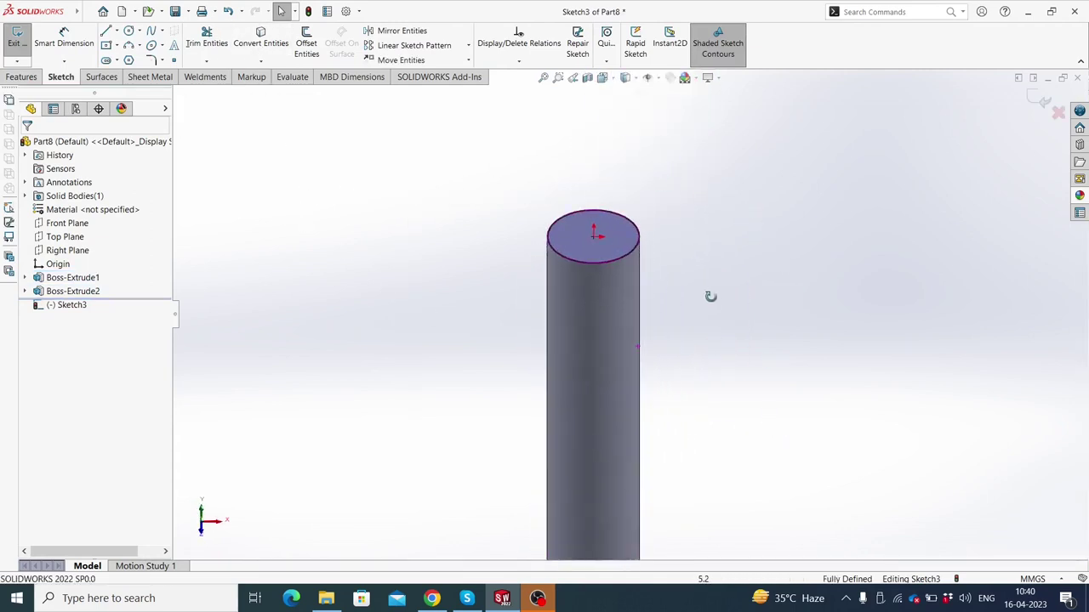
{"action": "scroll", "coordinate": [709, 297], "scroll_direction": "up", "scroll_amount": 2}
{"action": "left_click", "coordinate": [22, 77]}
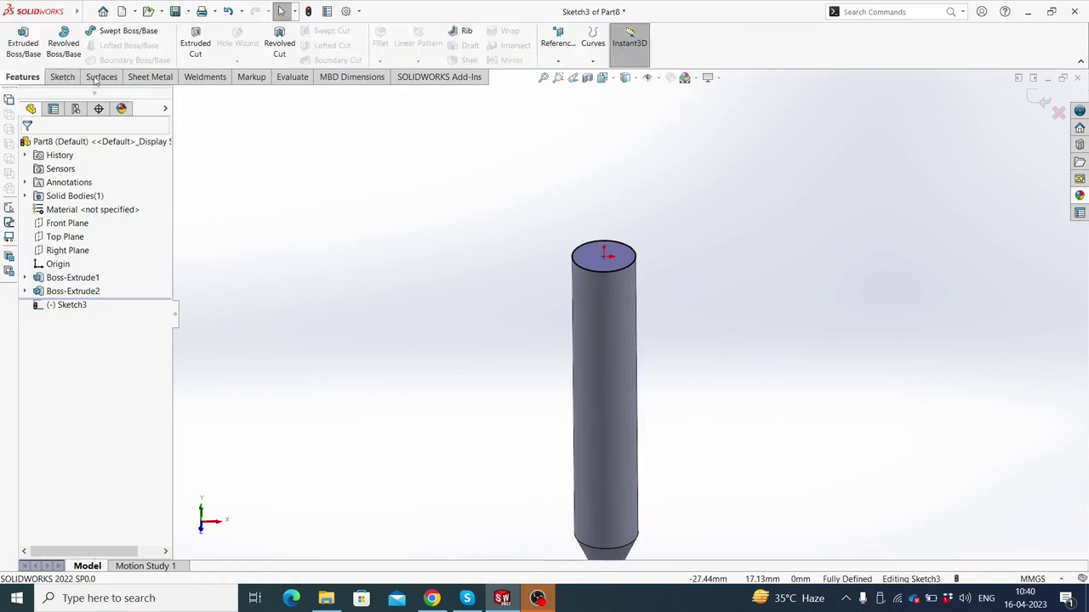
{"action": "left_click", "coordinate": [593, 62]}
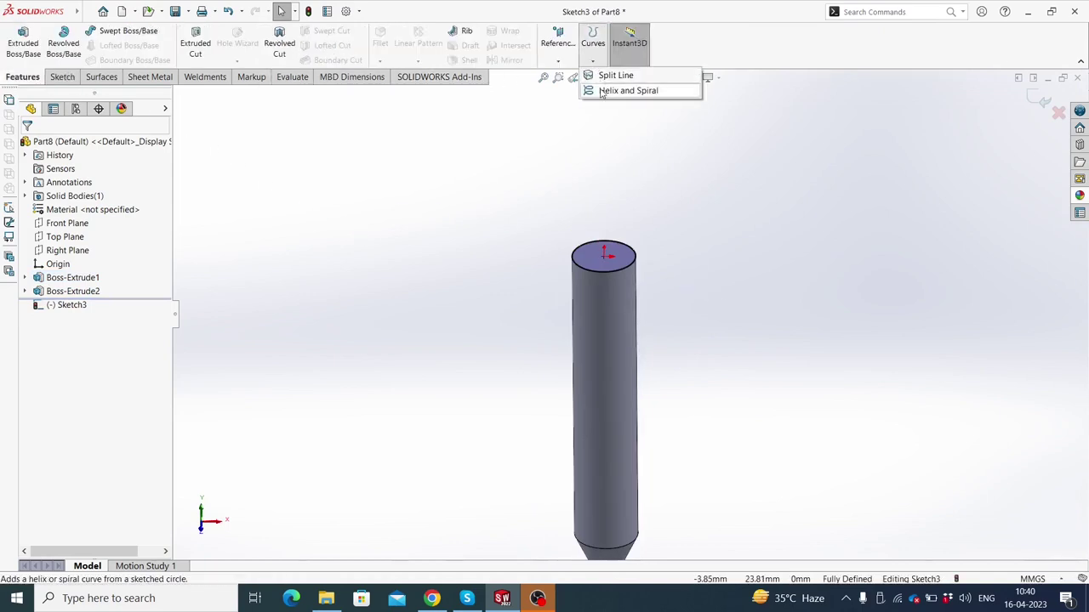
- Create a clockwise helix with 5 mm pitch and 5 revolutions from the top circle toward the tip
{"action": "left_click", "coordinate": [601, 91]}
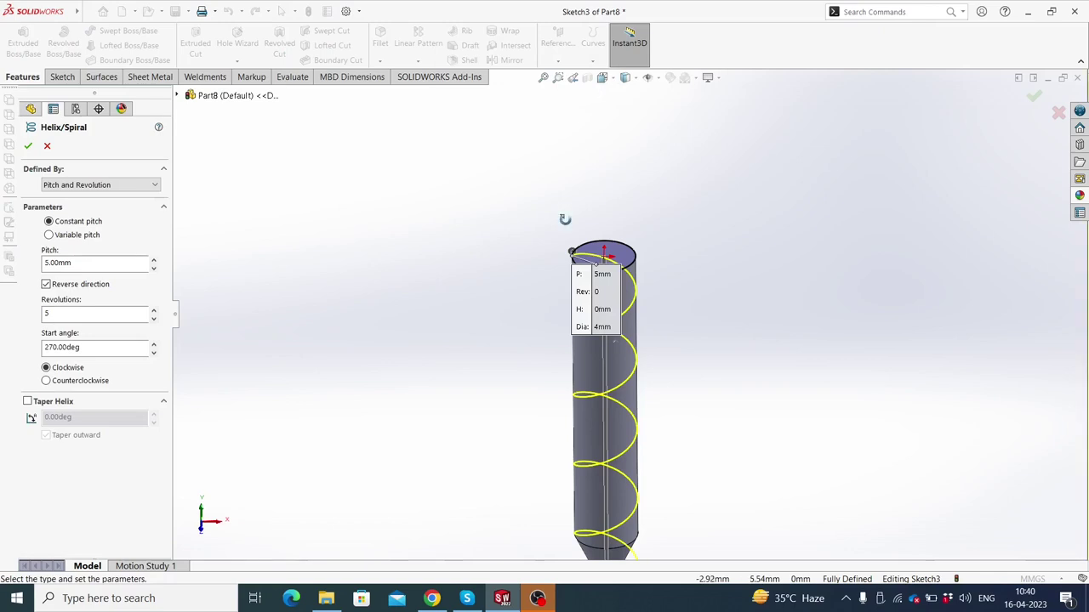
{"action": "mouse_move", "coordinate": [564, 219]}
{"action": "middle_mouse_down"}
{"action": "mouse_move", "coordinate": [647, 416]}
{"action": "mouse_move", "coordinate": [595, 400]}
{"action": "middle_mouse_up"}
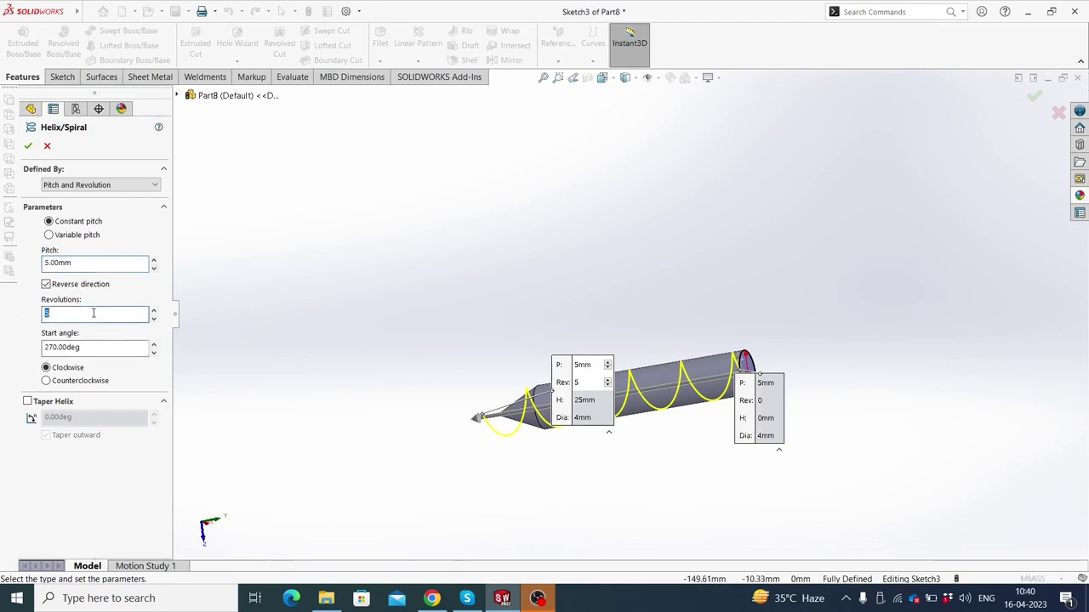
{"action": "left_click", "coordinate": [153, 312]}
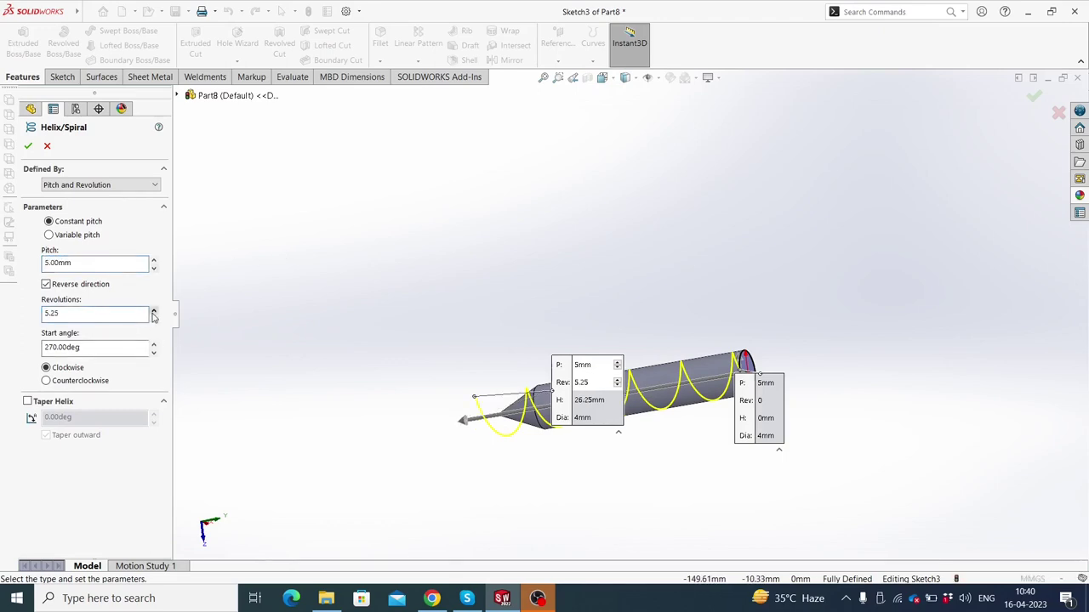
{"action": "left_click", "coordinate": [153, 311]}
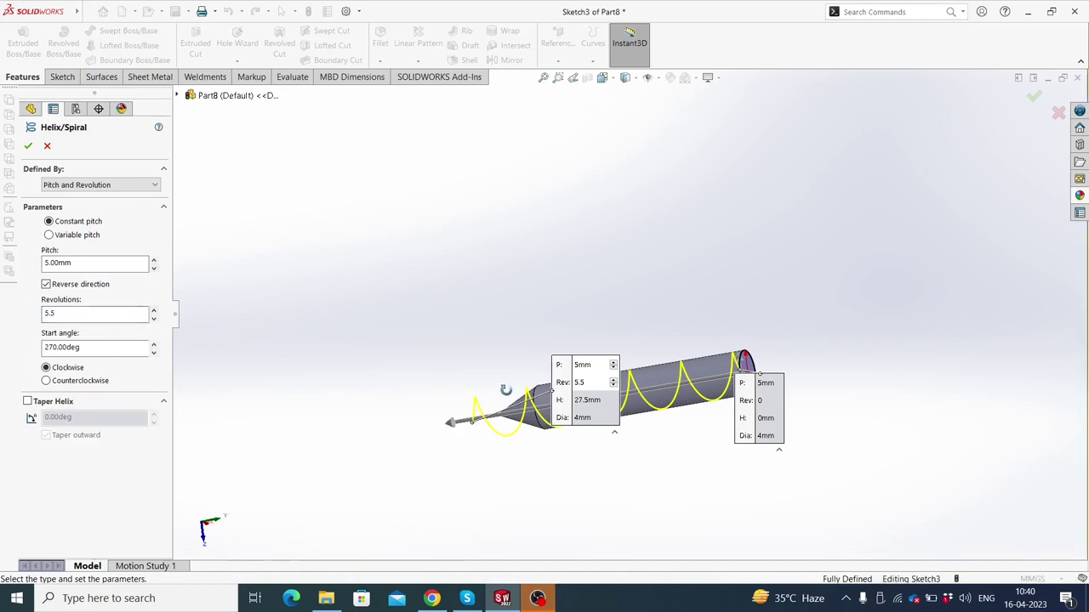
{"action": "mouse_move", "coordinate": [503, 384]}
{"action": "middle_mouse_down"}
{"action": "mouse_move", "coordinate": [486, 348]}
{"action": "mouse_move", "coordinate": [286, 372]}
{"action": "middle_mouse_up"}
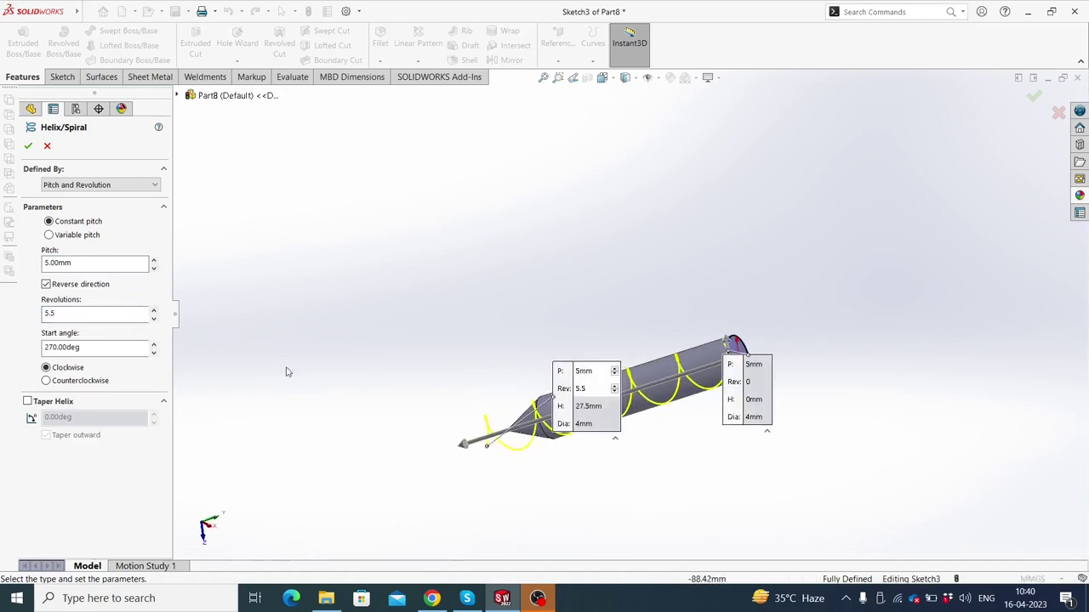
{"action": "left_click", "coordinate": [153, 319]}
{"action": "left_click", "coordinate": [153, 318]}
{"action": "left_click", "coordinate": [153, 318]}
{"action": "left_click", "coordinate": [153, 318]}
{"action": "middle_click_drag", "start_coordinate": [320, 379], "coordinate": [347, 321]}
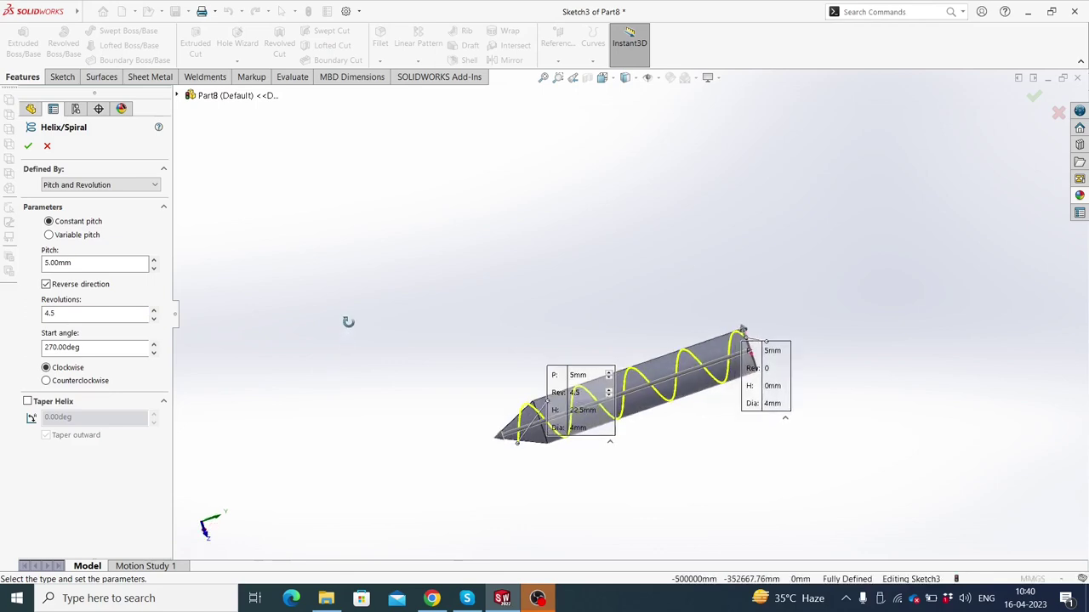
{"action": "left_click", "coordinate": [154, 319]}
{"action": "left_click", "coordinate": [154, 318]}
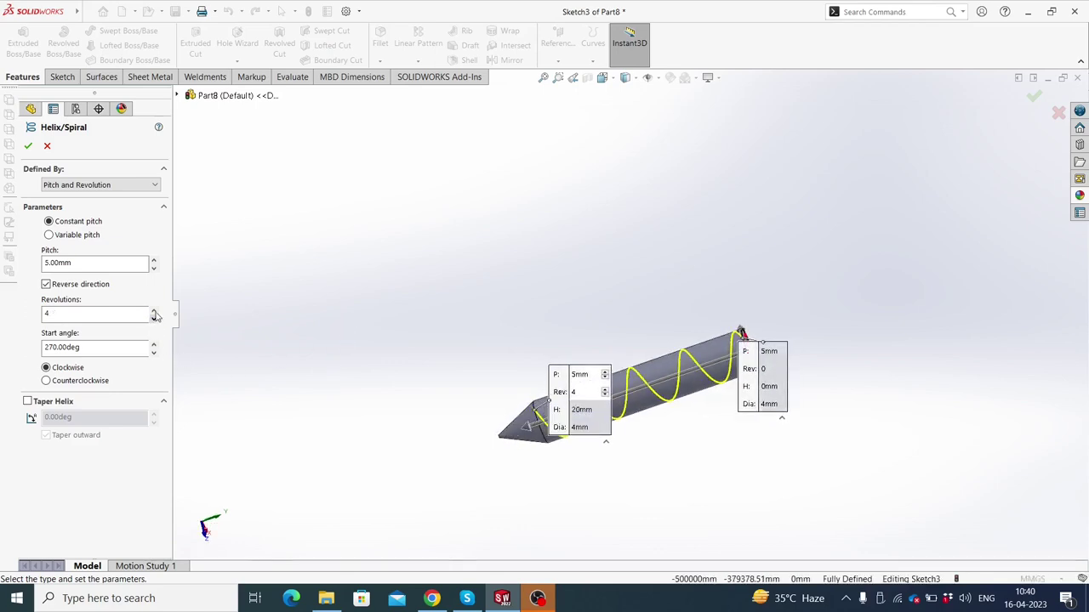
{"action": "left_click", "coordinate": [154, 312]}
{"action": "left_click", "coordinate": [154, 312]}
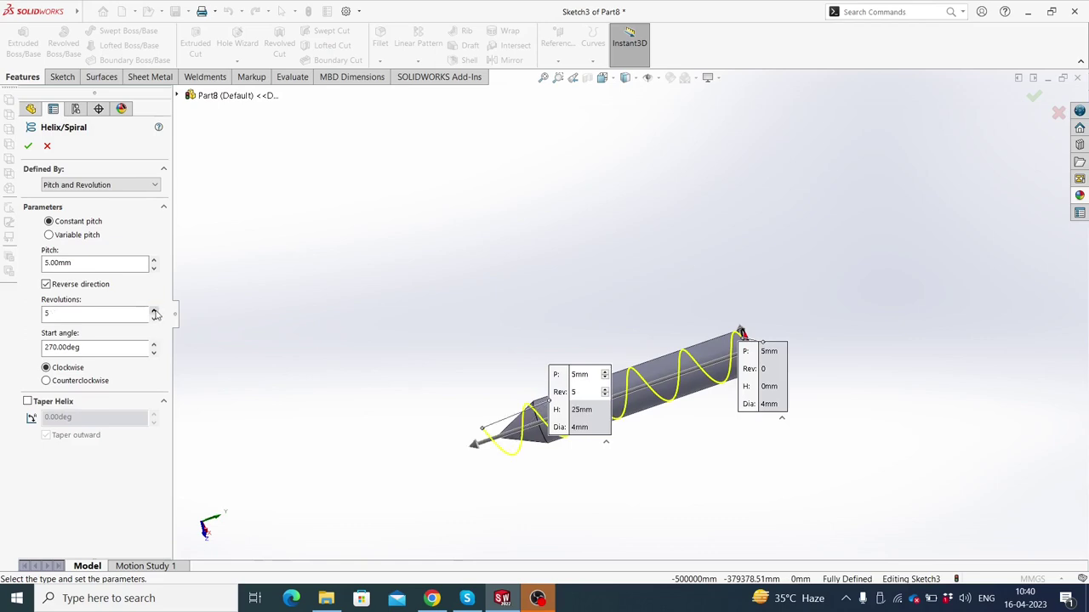
{"action": "left_click", "coordinate": [28, 146]}
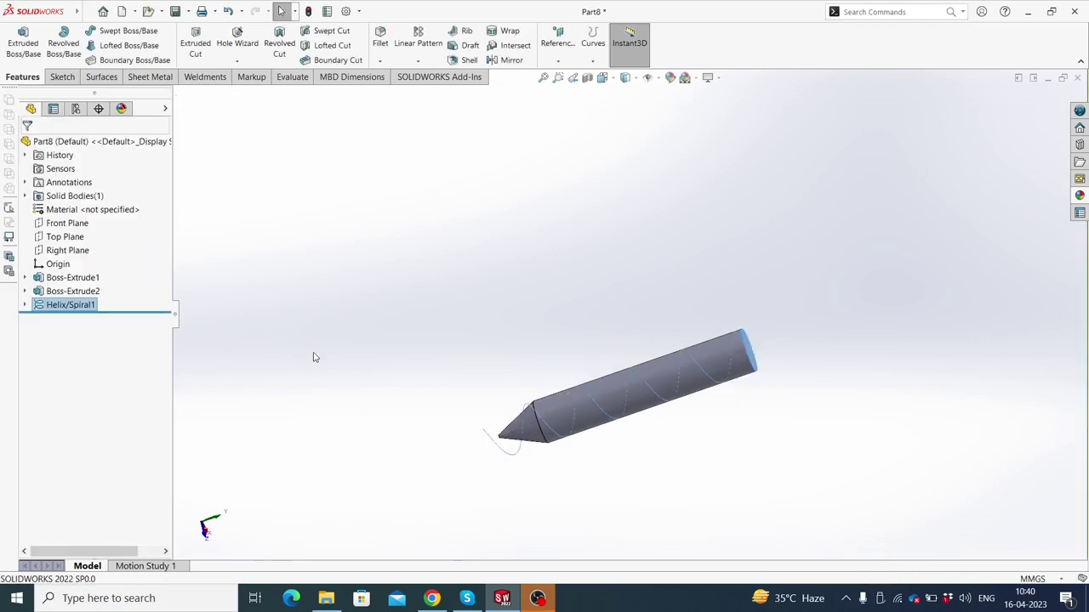
- Draw a small circle at the helix's lower end in a new Front Plane sketch
{"action": "left_click", "coordinate": [317, 323]}
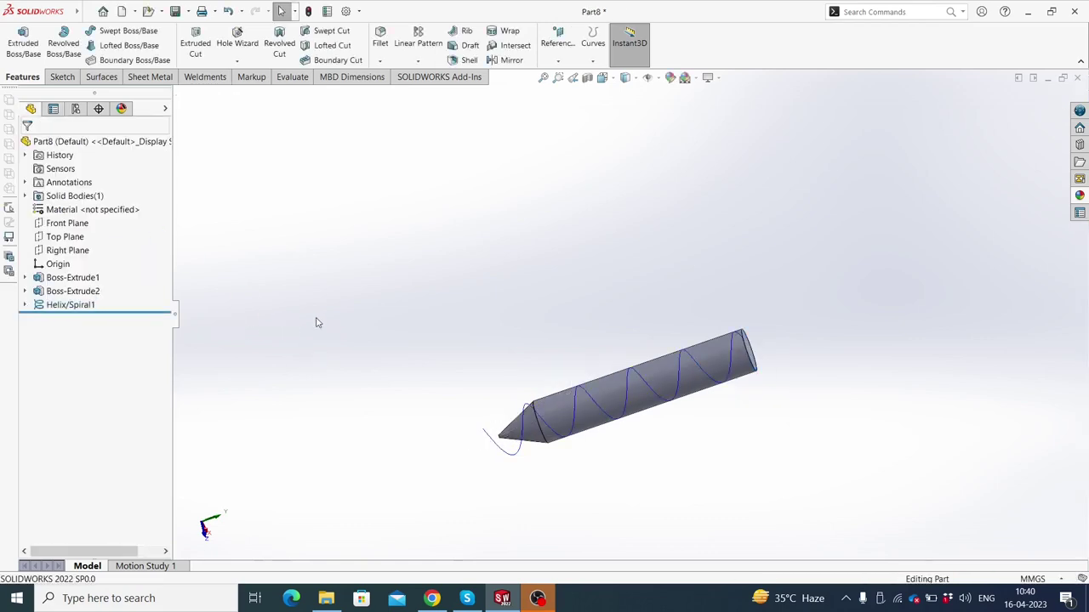
{"action": "left_click", "coordinate": [68, 223]}
{"action": "left_click", "coordinate": [76, 211]}
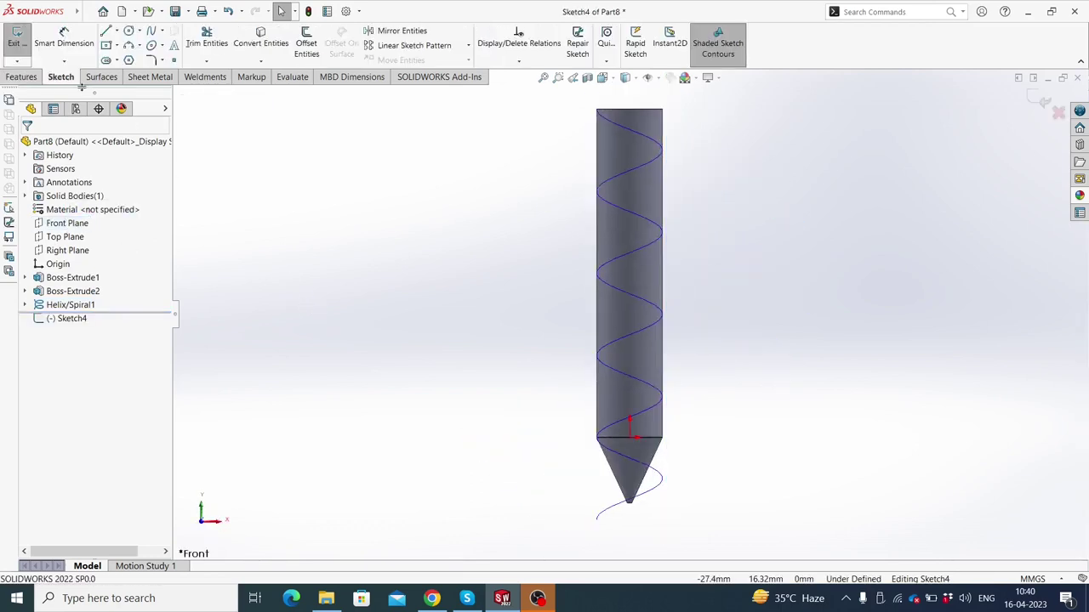
{"action": "left_click", "coordinate": [129, 30]}
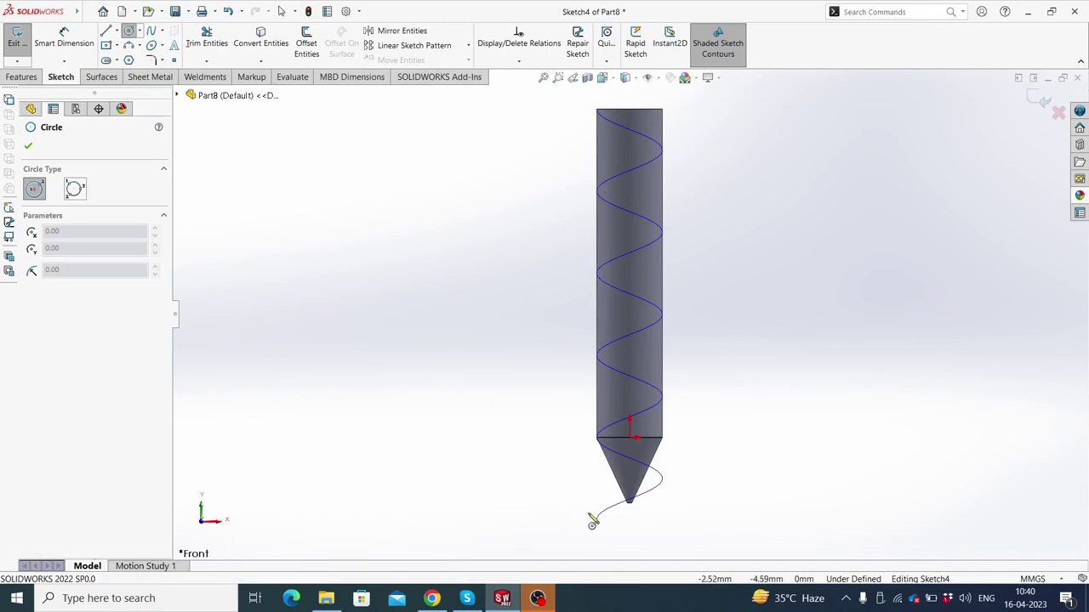
{"action": "scroll", "coordinate": [600, 527], "scroll_direction": "down", "scroll_amount": 2}
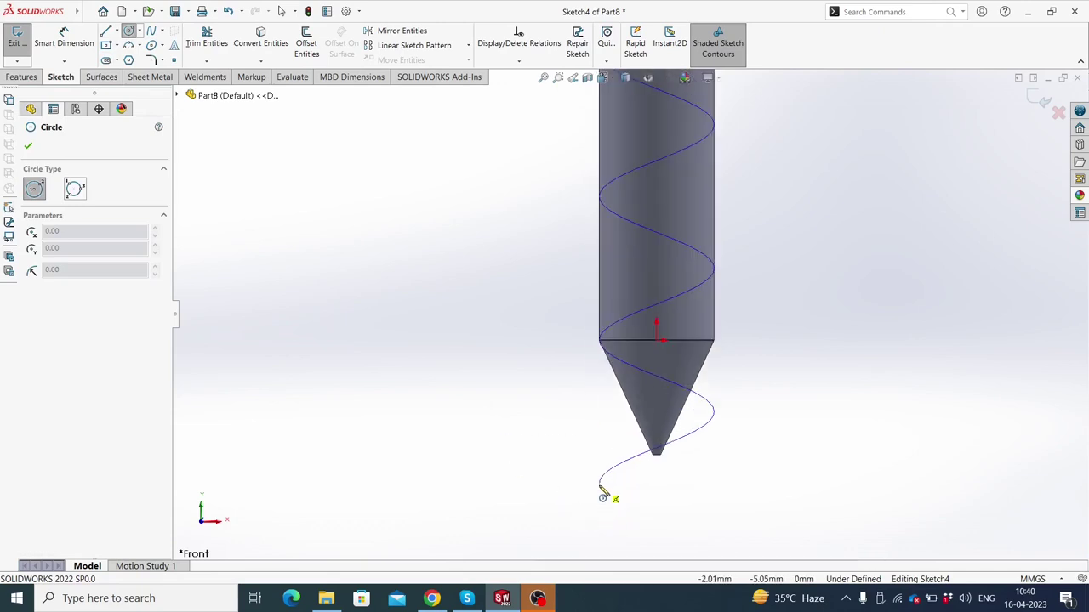
{"action": "left_click", "coordinate": [599, 483]}
{"action": "left_click", "coordinate": [579, 480]}
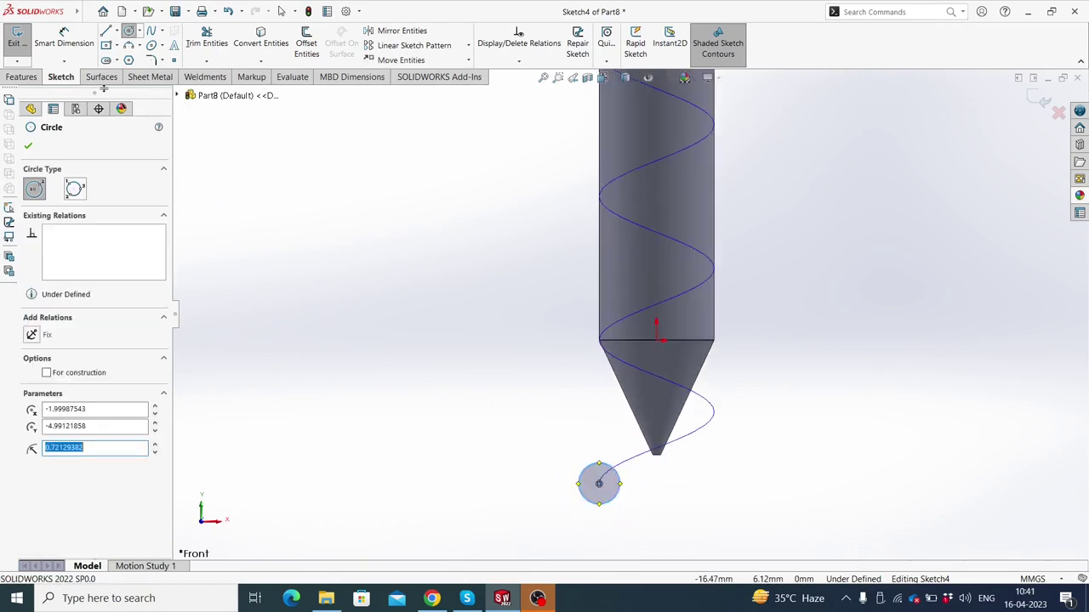
- Dimension the small circle's diameter to 2 mm
{"action": "left_click", "coordinate": [65, 51]}
{"action": "left_click", "coordinate": [596, 480]}
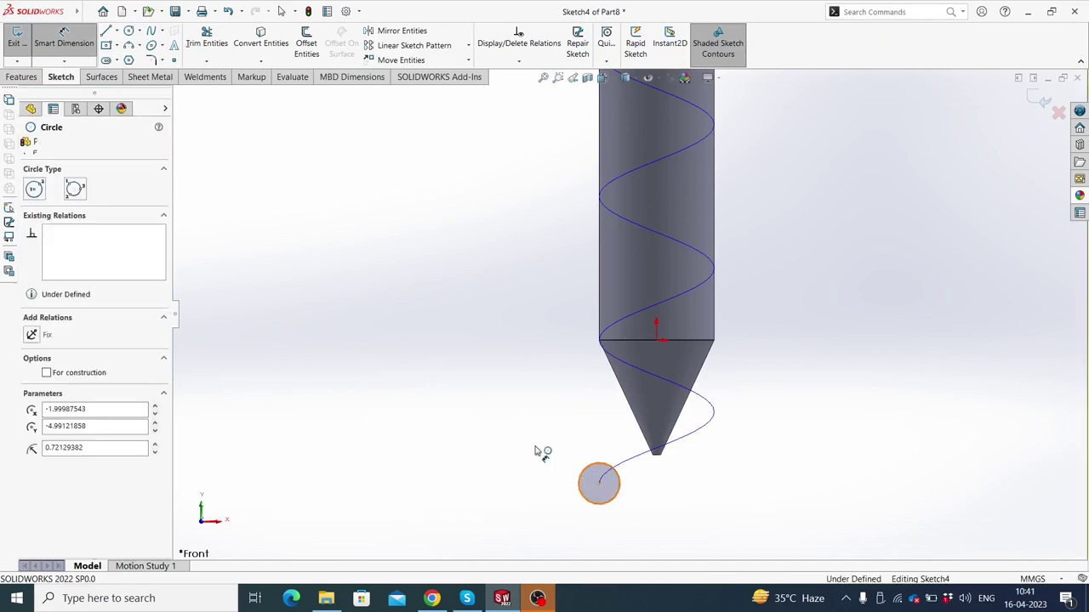
{"action": "left_click", "coordinate": [472, 423]}
{"action": "type", "text": "1"}
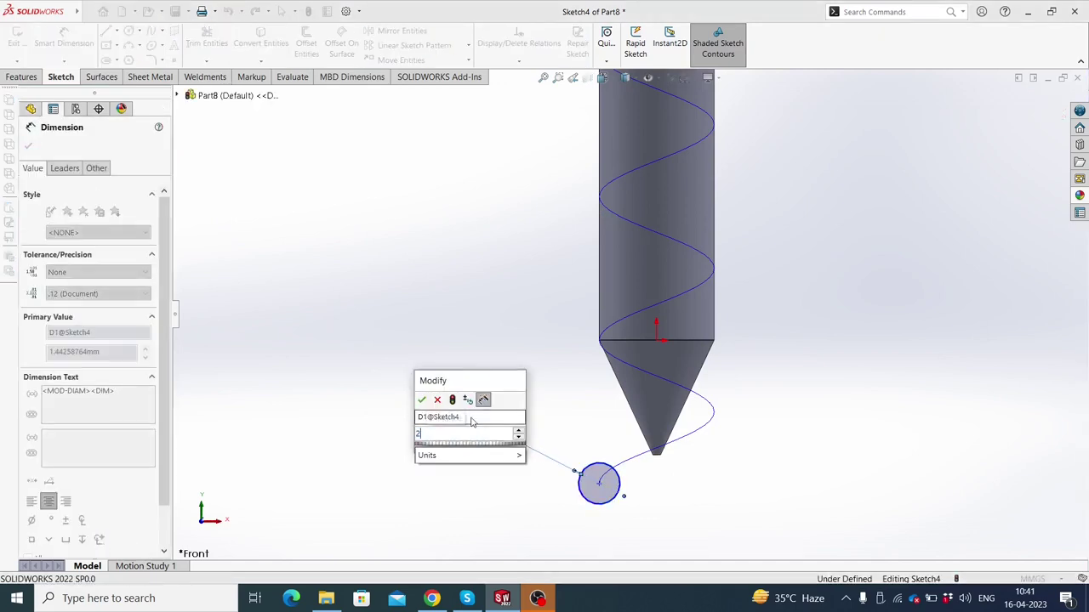
{"action": "key", "text": "Return"}
{"action": "key", "text": "z"}
{"action": "key", "text": "z"}
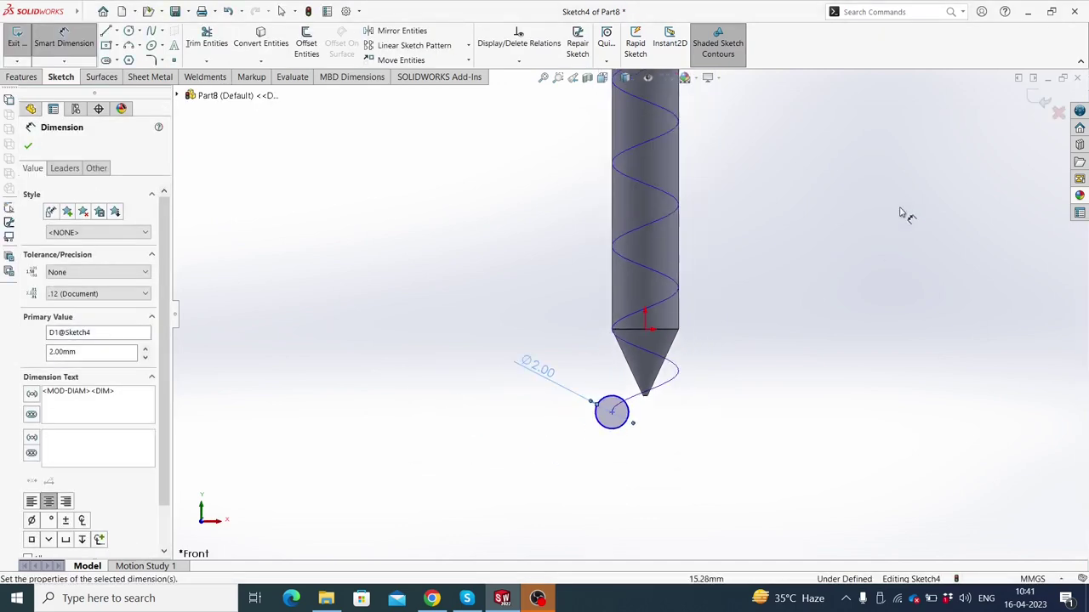
{"action": "key", "text": "z"}
{"action": "scroll", "coordinate": [816, 212], "scroll_direction": "down", "scroll_amount": 2}
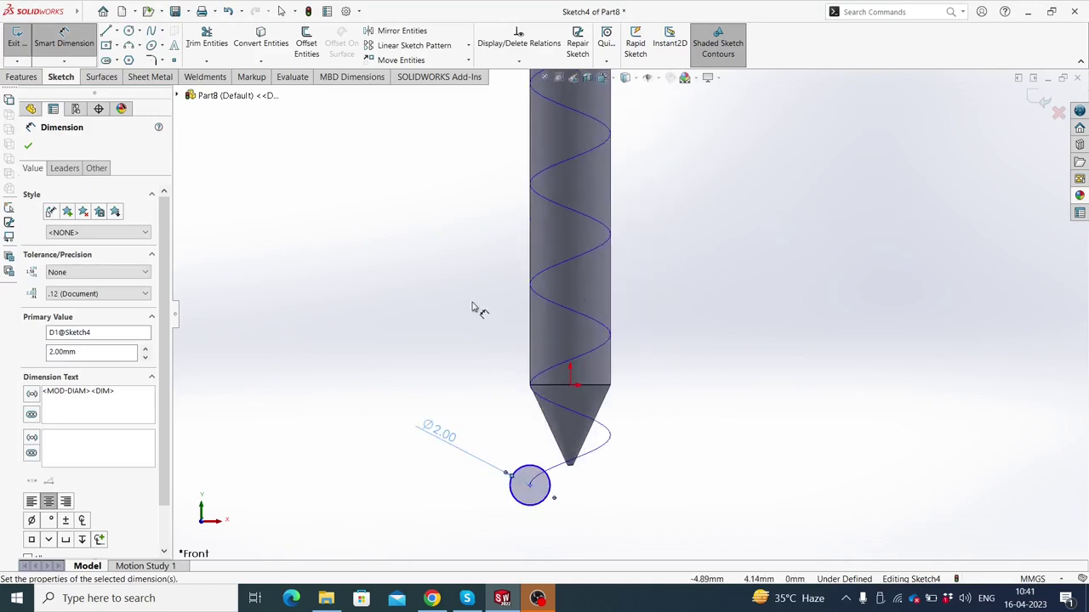
{"action": "key", "text": "Escape"}
{"action": "scroll", "coordinate": [545, 502], "scroll_direction": "down", "scroll_amount": 2}
{"action": "scroll", "coordinate": [561, 459], "scroll_direction": "down", "scroll_amount": 1}
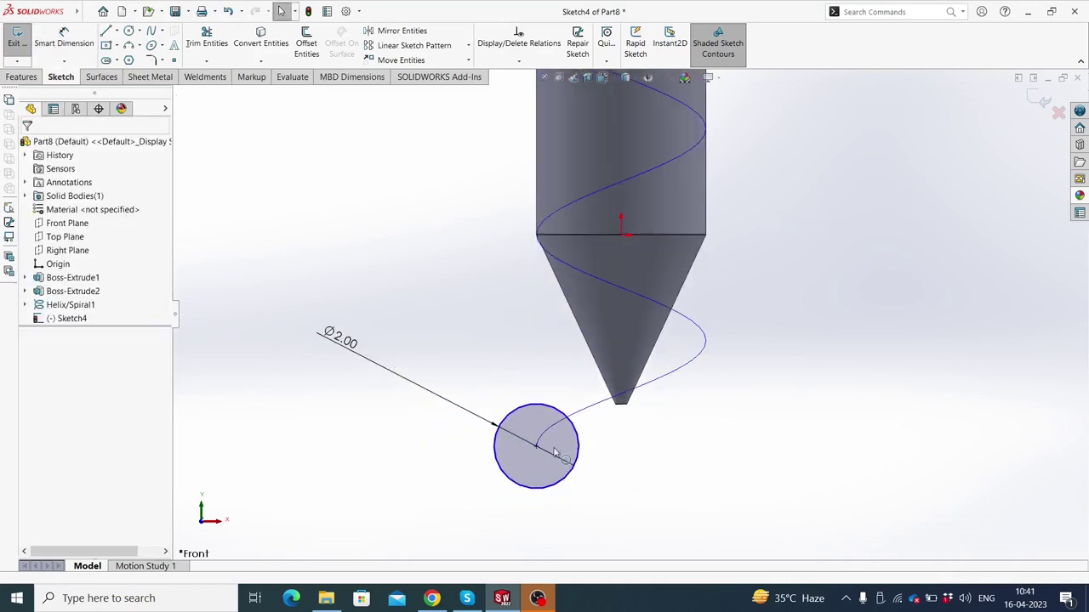
- Add a Pierce relation between the helix and the circle's centre point
{"action": "left_click", "coordinate": [585, 410]}
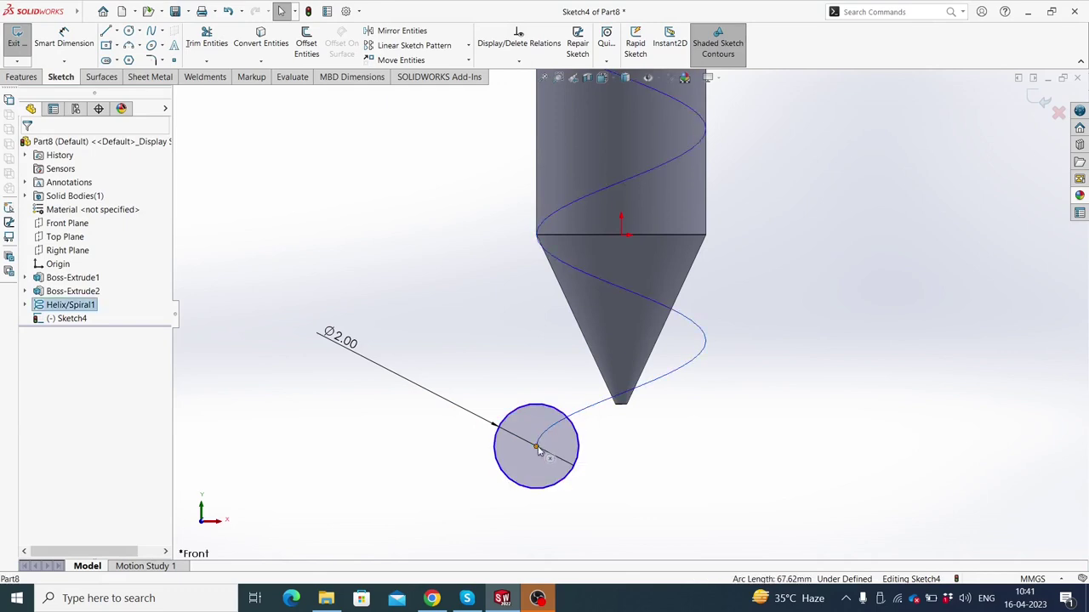
{"action": "left_click", "coordinate": [536, 448], "text": "ctrl"}
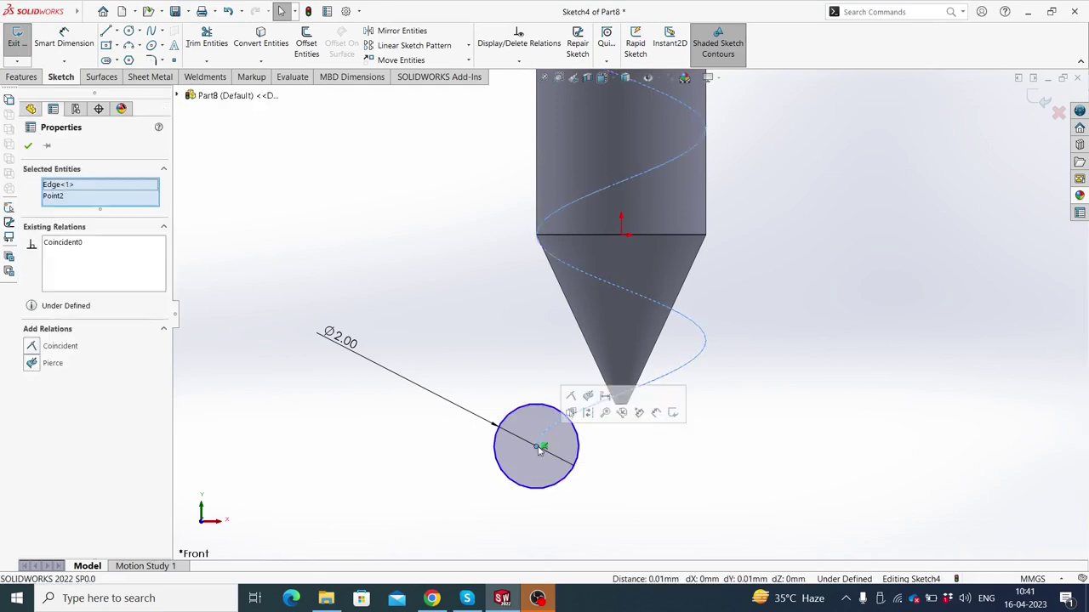
{"action": "left_click", "coordinate": [588, 396]}
{"action": "left_click", "coordinate": [523, 371]}
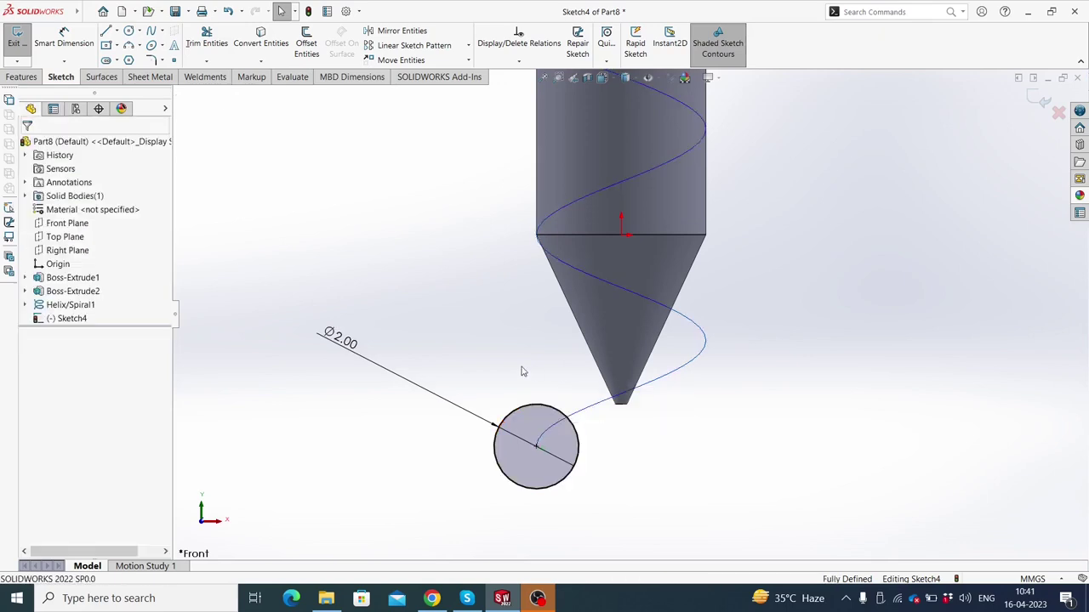
{"action": "scroll", "coordinate": [525, 371], "scroll_direction": "up", "scroll_amount": 1}
{"action": "scroll", "coordinate": [561, 374], "scroll_direction": "up", "scroll_amount": 3}
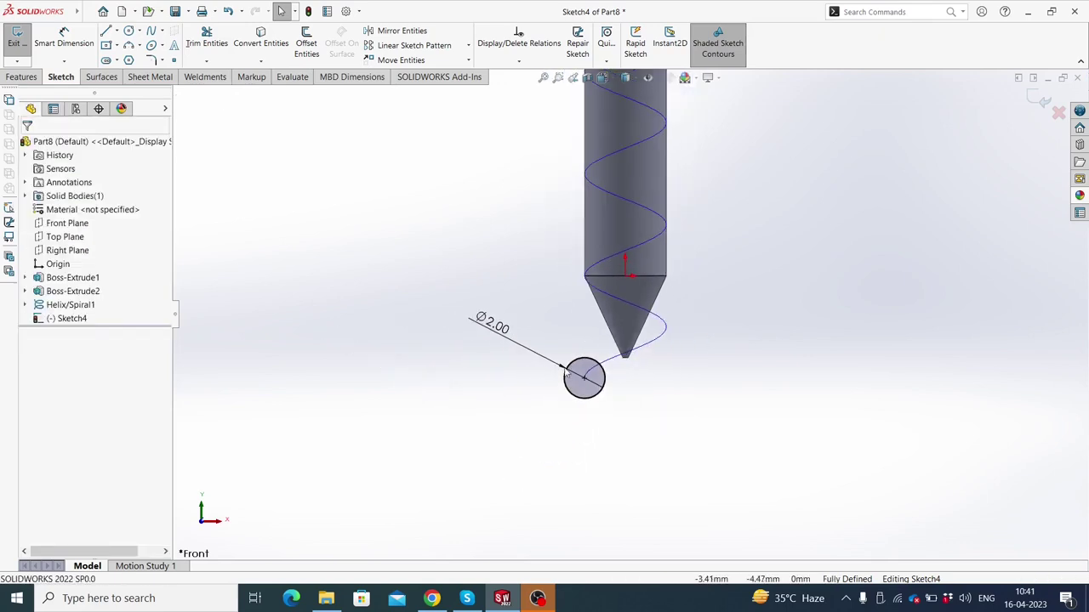
- Cut a swept groove using Sketch4 as profile along Helix/Spiral1
{"action": "left_click", "coordinate": [1040, 98]}
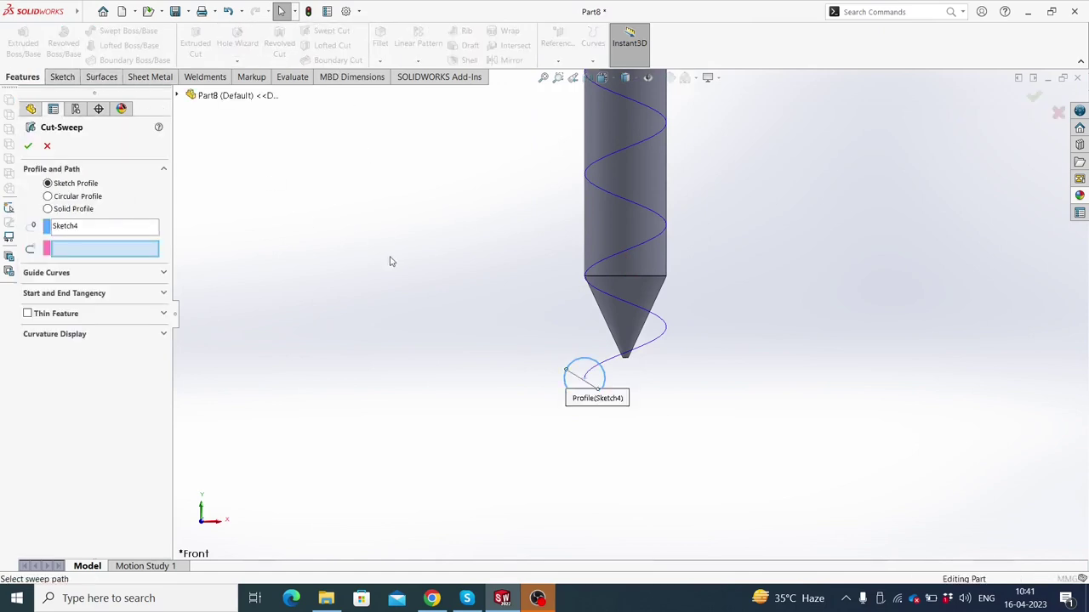
{"action": "left_click", "coordinate": [669, 330]}
{"action": "scroll", "coordinate": [692, 204], "scroll_direction": "up", "scroll_amount": 3}
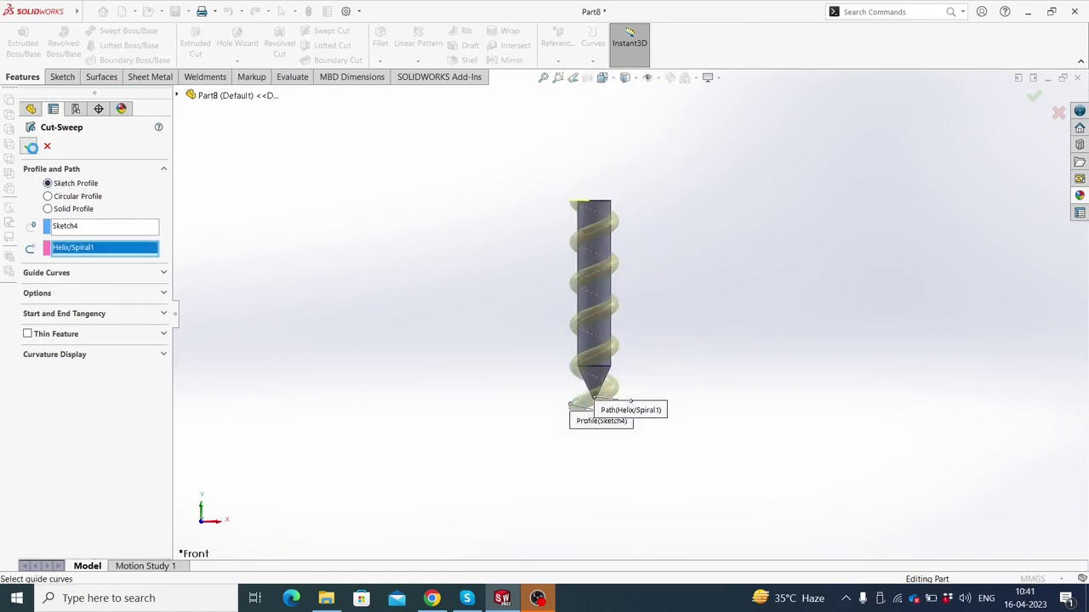
{"action": "left_click", "coordinate": [30, 147]}
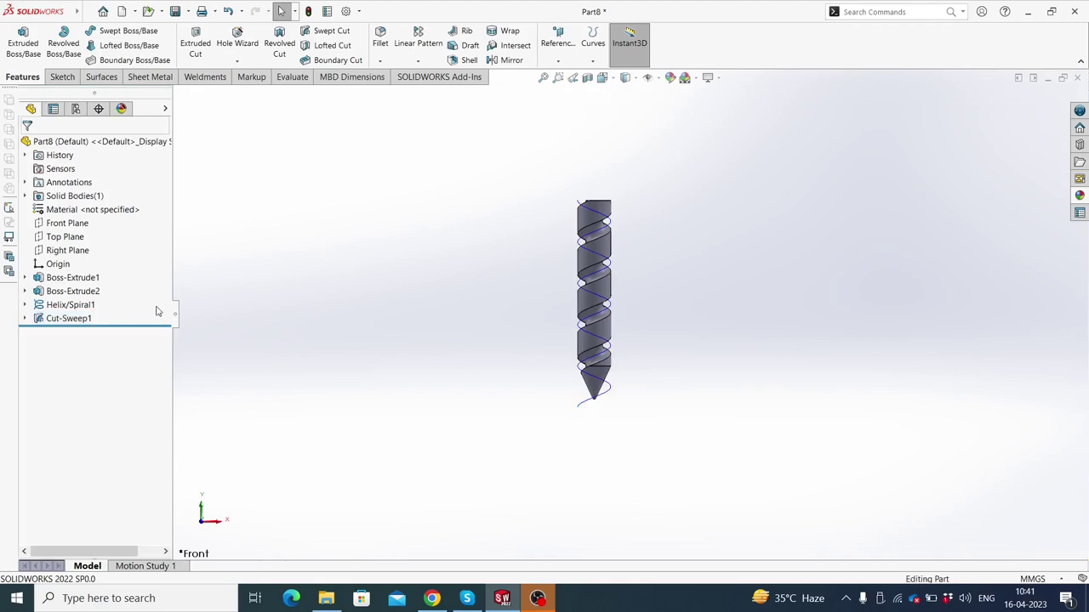
- Hide the Helix/Spiral1 curve and orbit the screw to a tilted view
{"action": "left_click", "coordinate": [86, 308]}
{"action": "left_click", "coordinate": [100, 292]}
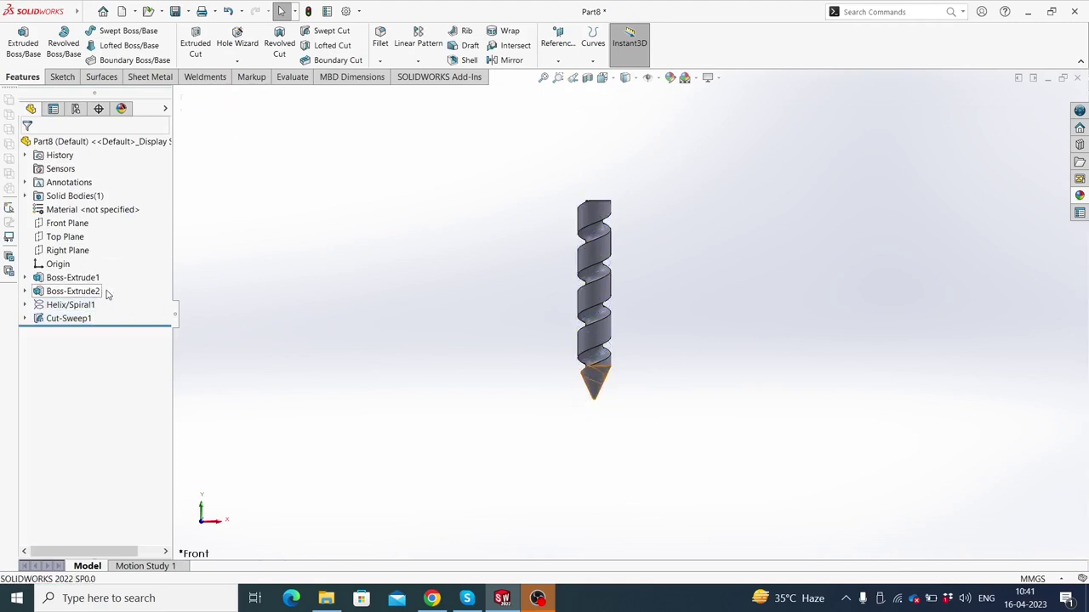
{"action": "mouse_move", "coordinate": [657, 291]}
{"action": "middle_mouse_down"}
{"action": "mouse_move", "coordinate": [542, 373]}
{"action": "mouse_move", "coordinate": [641, 337]}
{"action": "middle_mouse_up"}
{"action": "scroll", "coordinate": [633, 199], "scroll_direction": "down", "scroll_amount": 3}
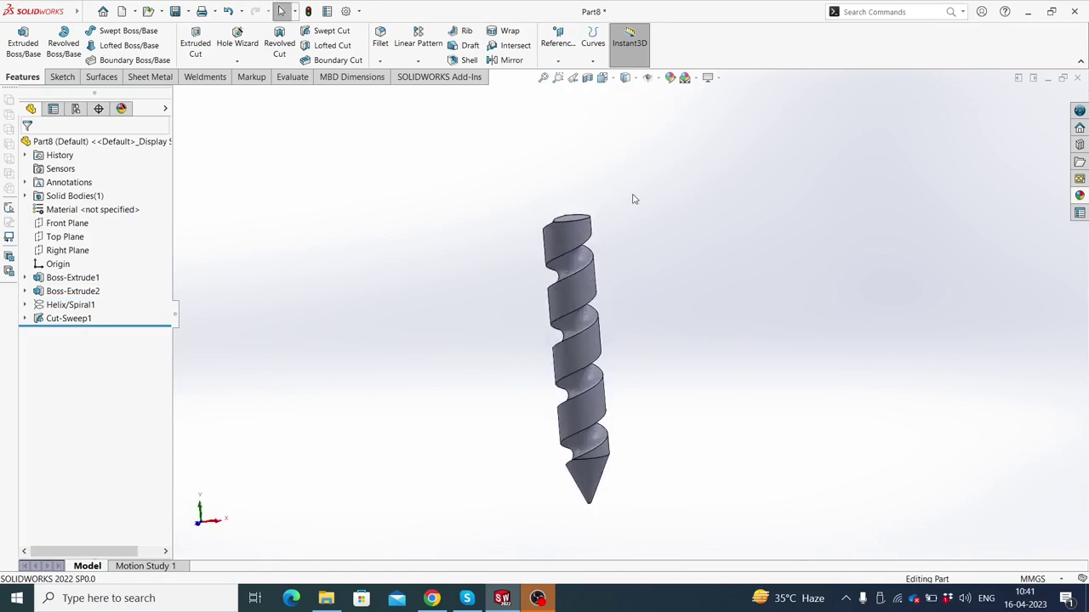
{"action": "left_click", "coordinate": [418, 61]}
- Circular-pattern Cut-Sweep1 about the top circular edge, 2 instances at 180°
{"action": "left_click", "coordinate": [426, 89]}
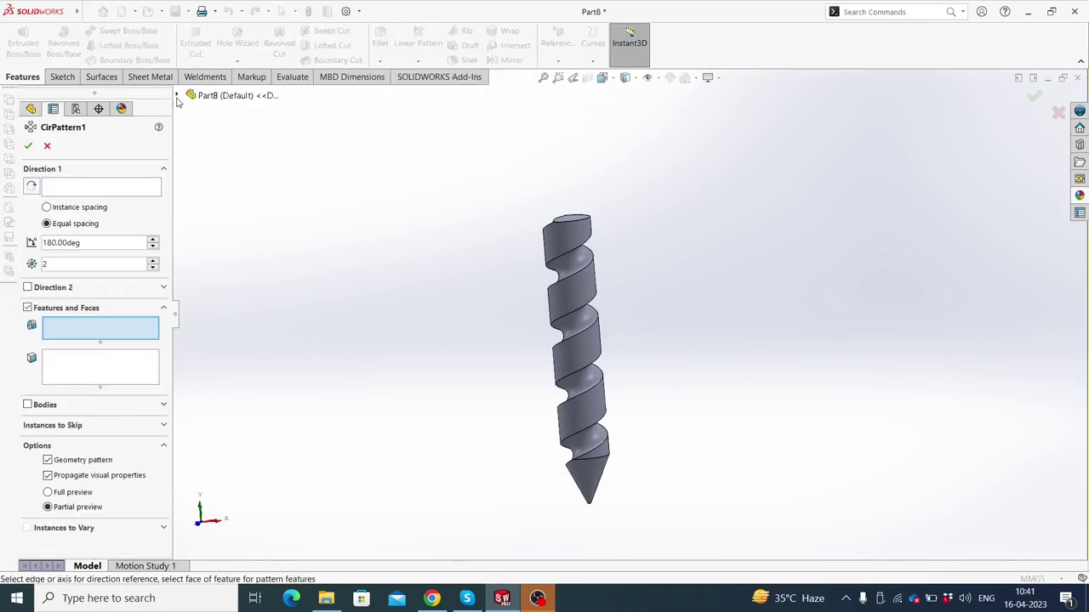
{"action": "left_click", "coordinate": [177, 96]}
{"action": "left_click", "coordinate": [216, 273]}
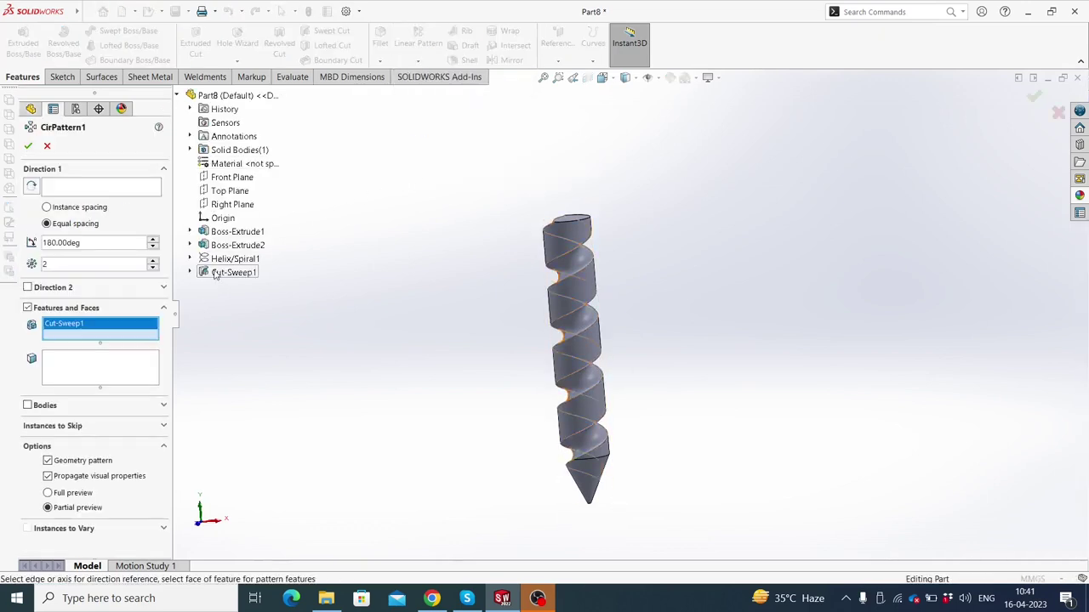
{"action": "left_click", "coordinate": [89, 189]}
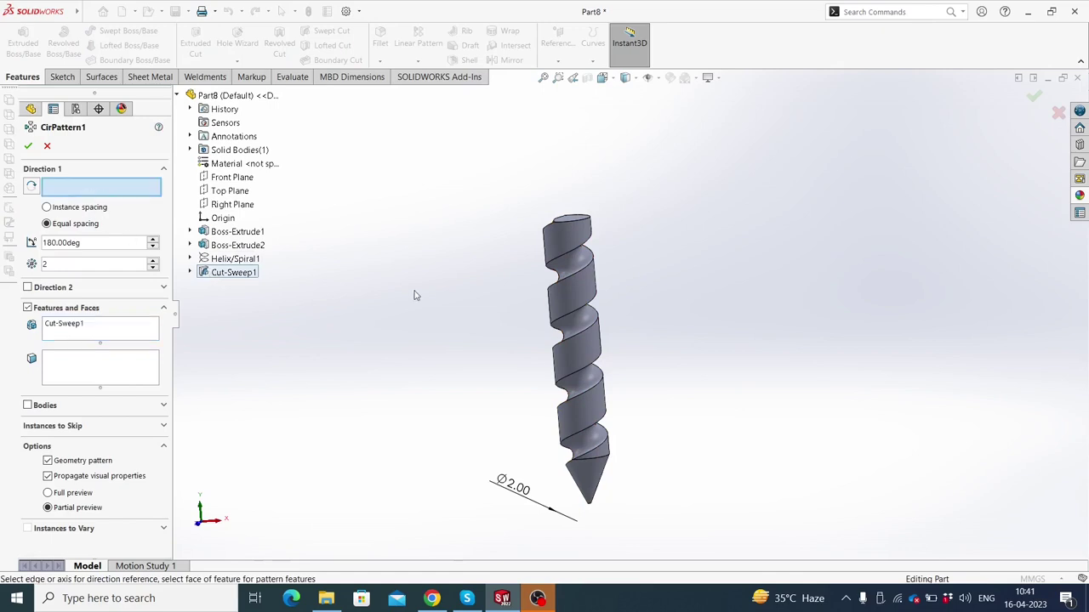
{"action": "middle_click_drag", "start_coordinate": [413, 294], "coordinate": [622, 234]}
{"action": "scroll", "coordinate": [595, 255], "scroll_direction": "up", "scroll_amount": 2}
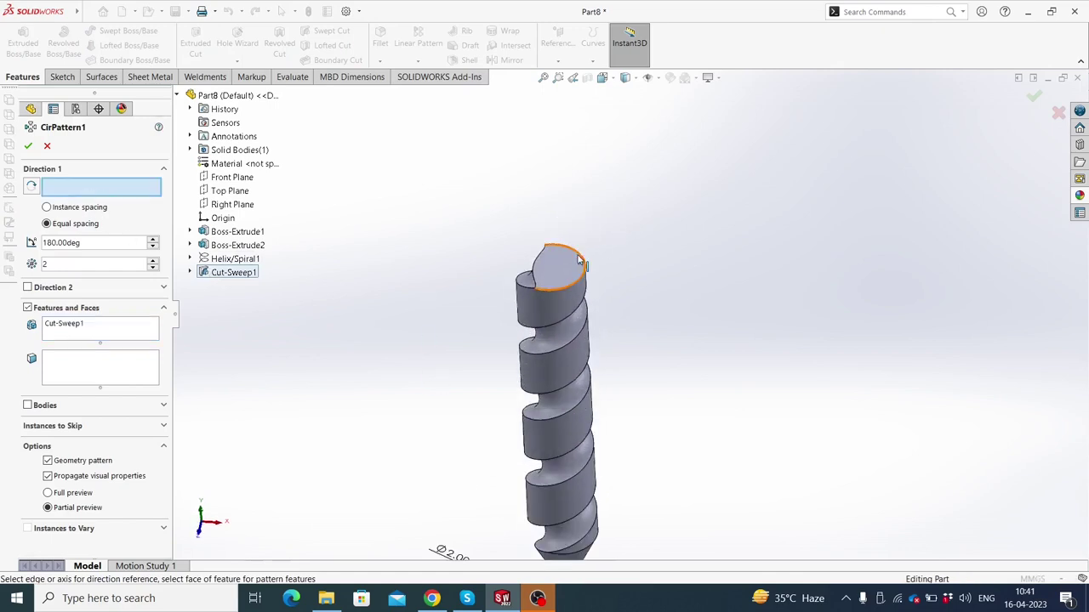
{"action": "left_click", "coordinate": [578, 257]}
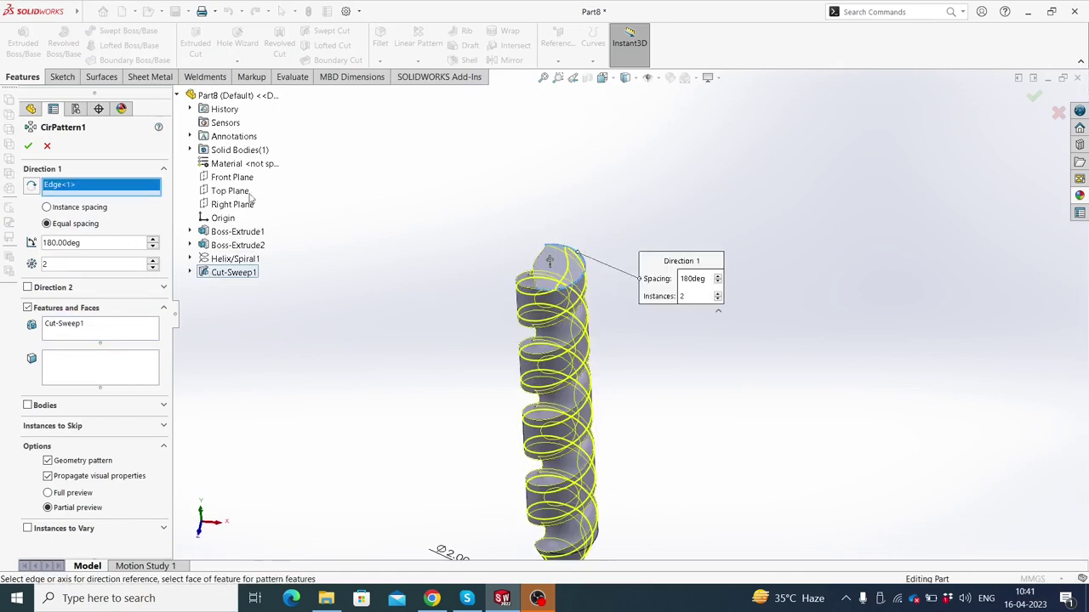
{"action": "left_click", "coordinate": [29, 146]}
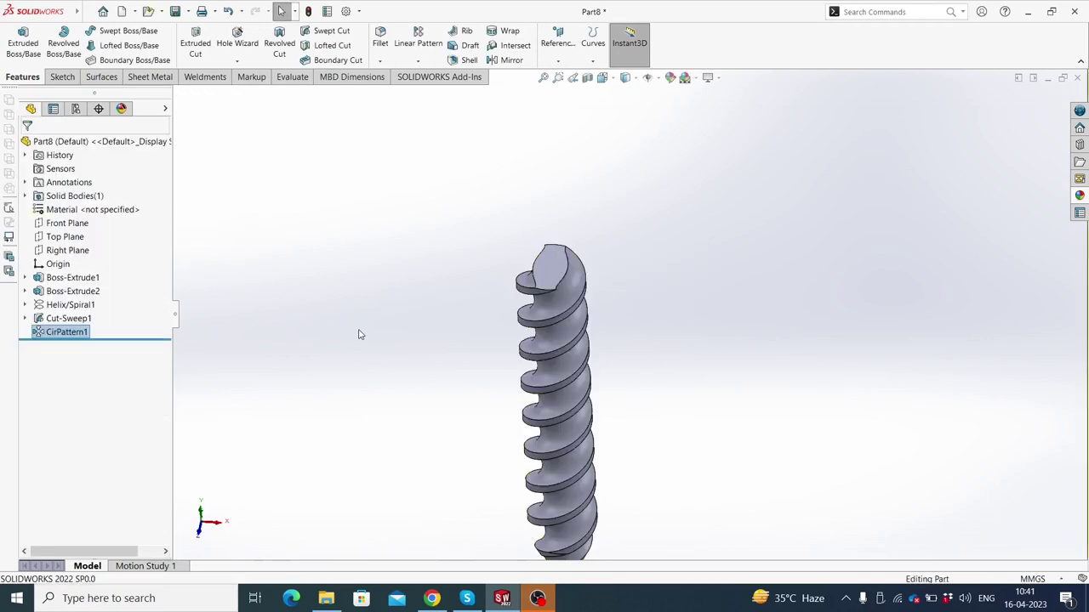
- Orbit to an upright side view and select the screw's top face
{"action": "scroll", "coordinate": [434, 271], "scroll_direction": "up", "scroll_amount": 2}
{"action": "mouse_move", "coordinate": [525, 304]}
{"action": "middle_mouse_down"}
{"action": "mouse_move", "coordinate": [629, 305]}
{"action": "mouse_move", "coordinate": [615, 346]}
{"action": "mouse_move", "coordinate": [605, 331]}
{"action": "middle_mouse_up"}
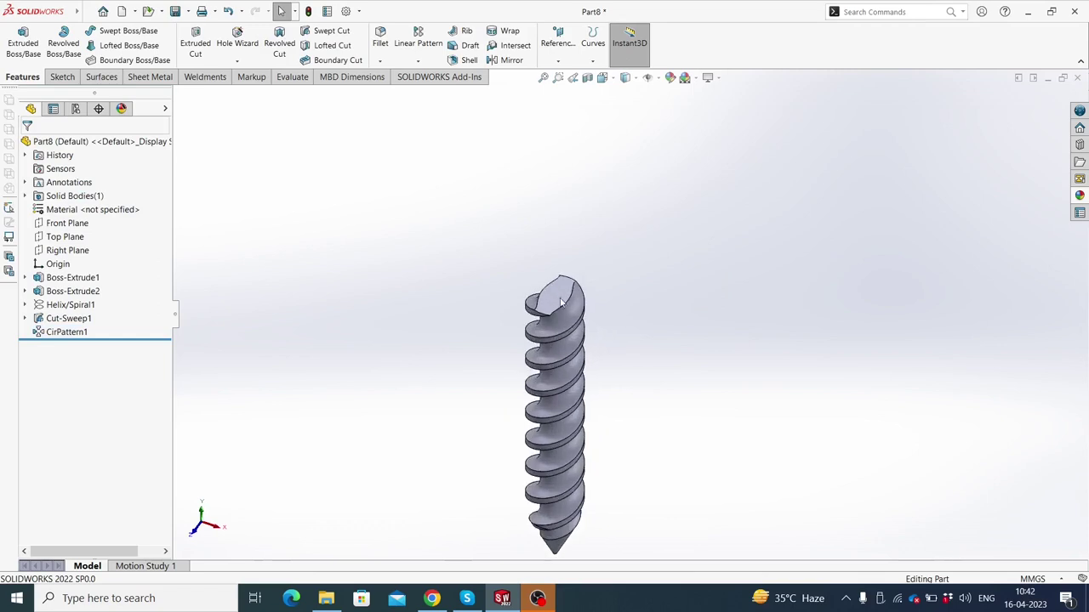
{"action": "left_click", "coordinate": [560, 299]}
- Draw a circle centred on the origin in a new sketch on the top face
{"action": "left_click", "coordinate": [612, 265]}
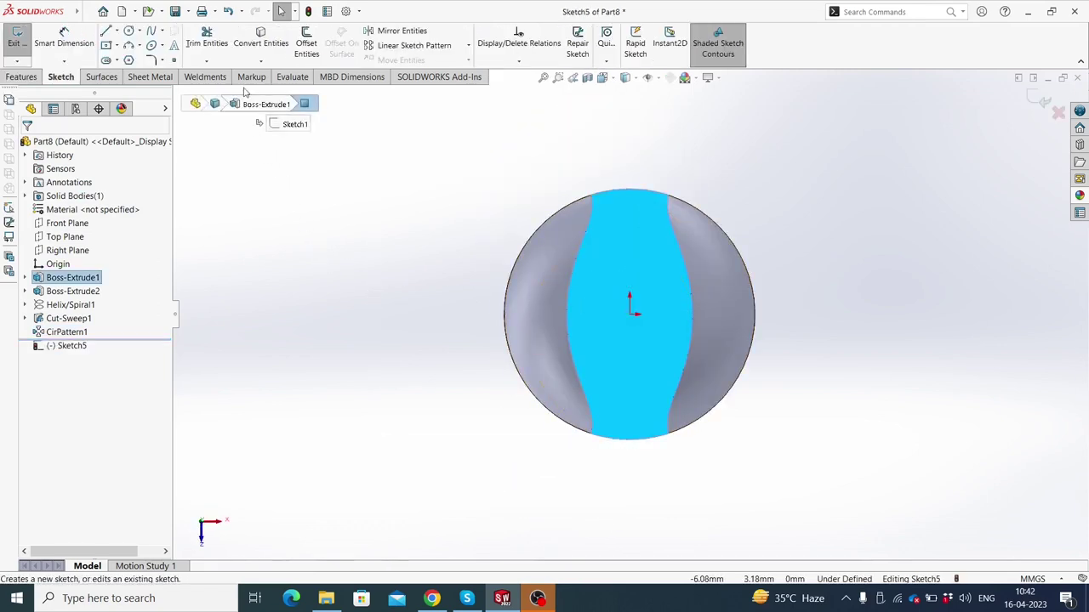
{"action": "left_click", "coordinate": [129, 32]}
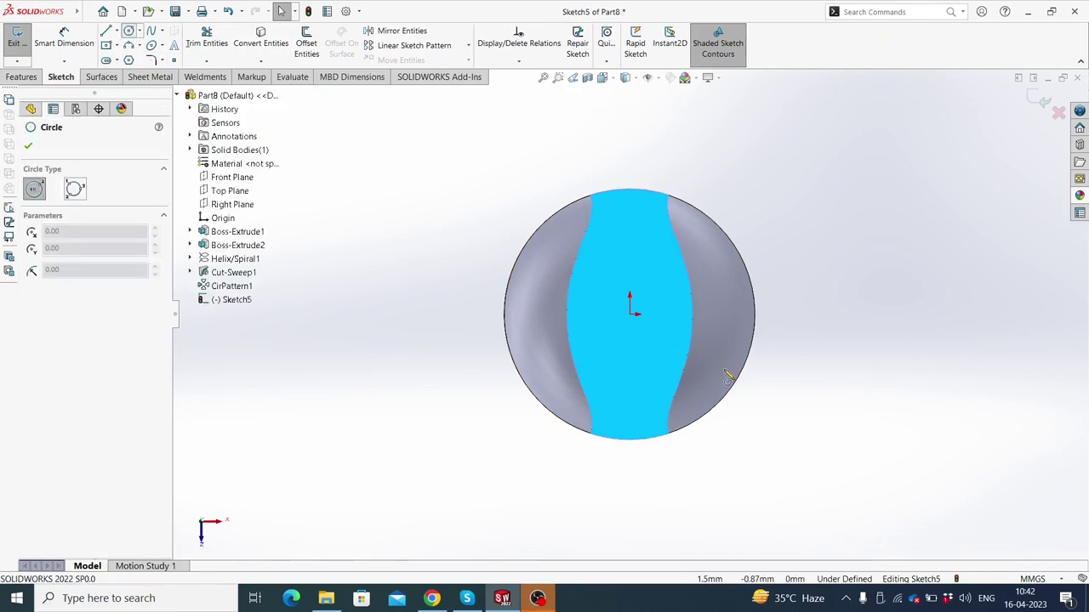
{"action": "left_click", "coordinate": [631, 315]}
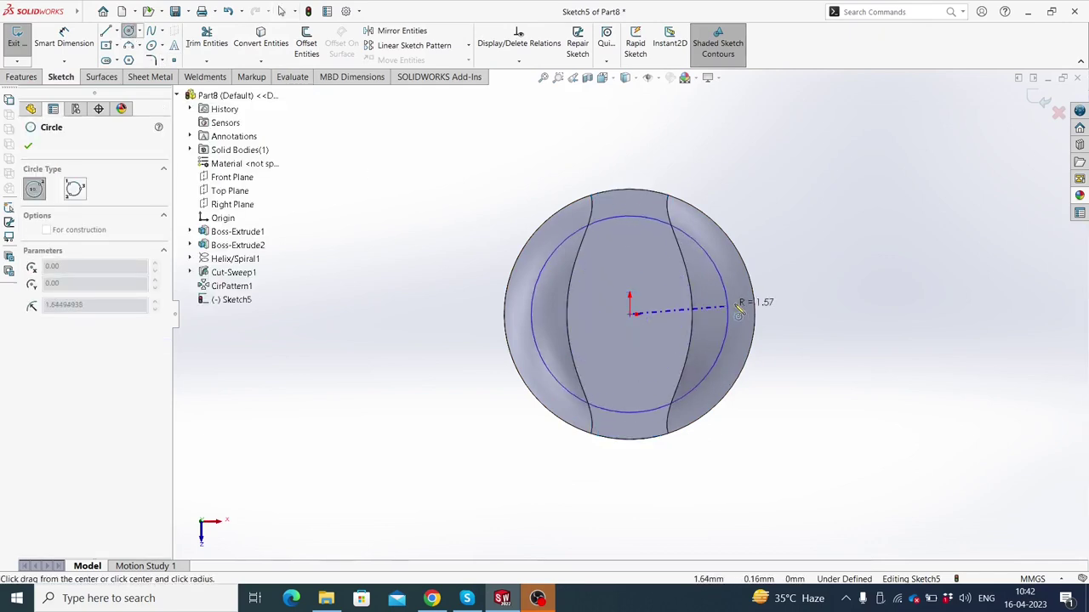
{"action": "left_click", "coordinate": [756, 295]}
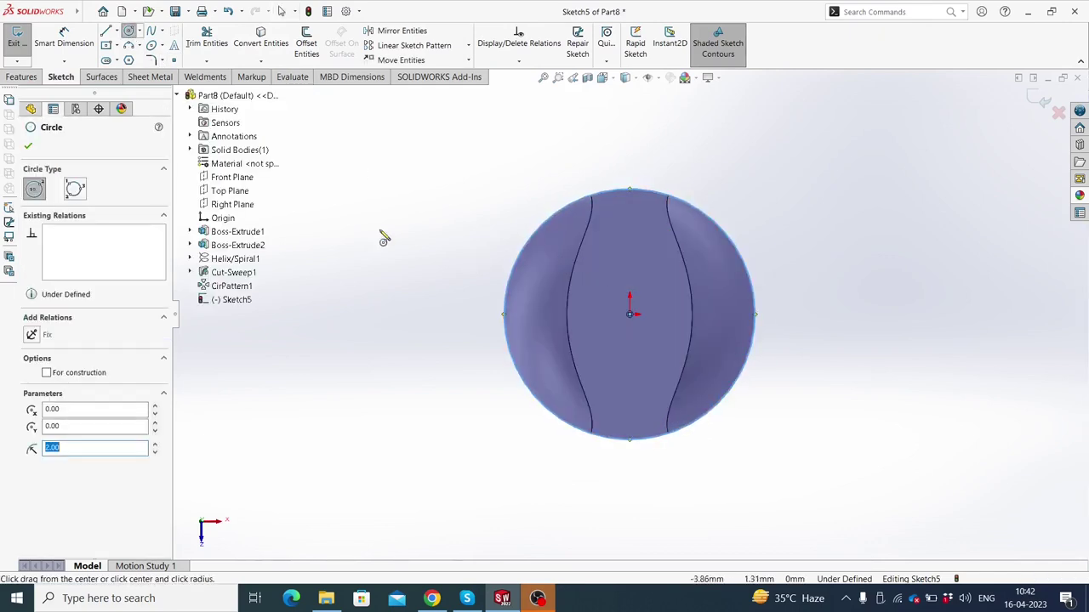
{"action": "key", "text": "Escape"}
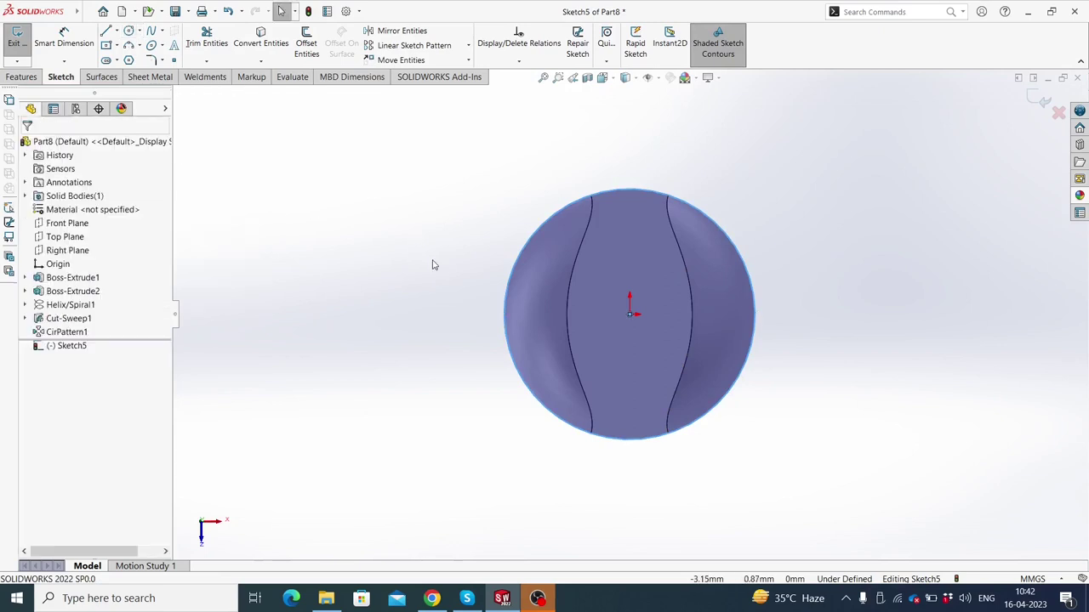
{"action": "scroll", "coordinate": [688, 264], "scroll_direction": "down", "scroll_amount": 2}
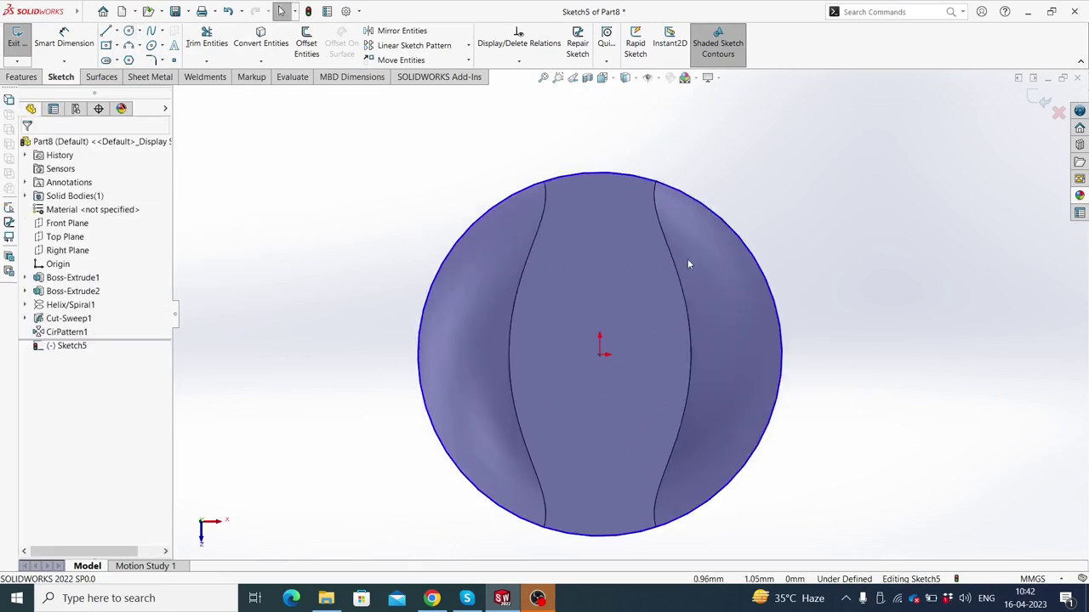
{"action": "left_click", "coordinate": [712, 215]}
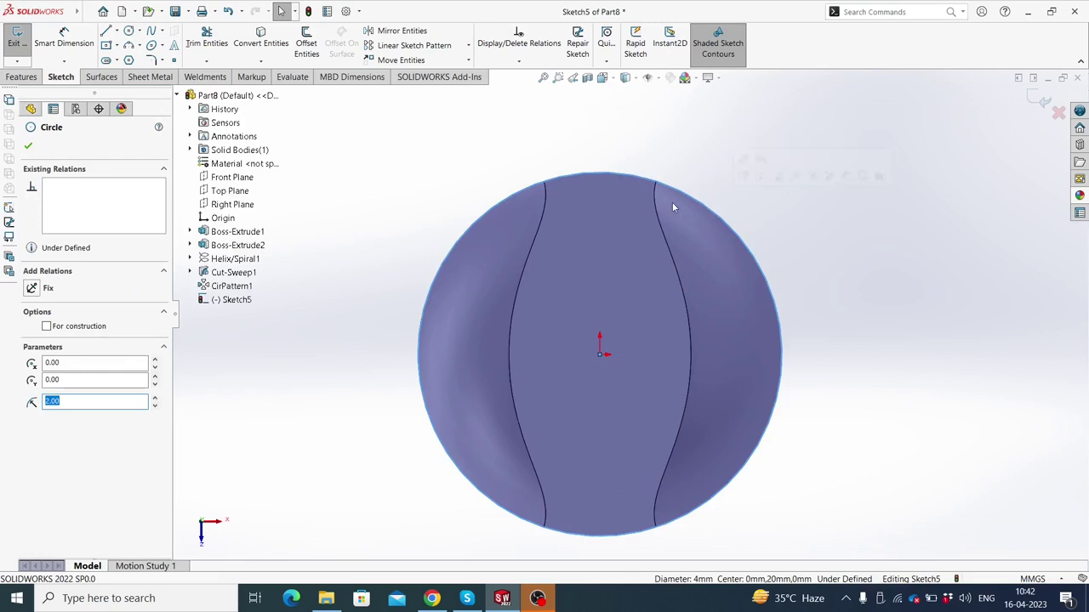
{"action": "left_click", "coordinate": [456, 161]}
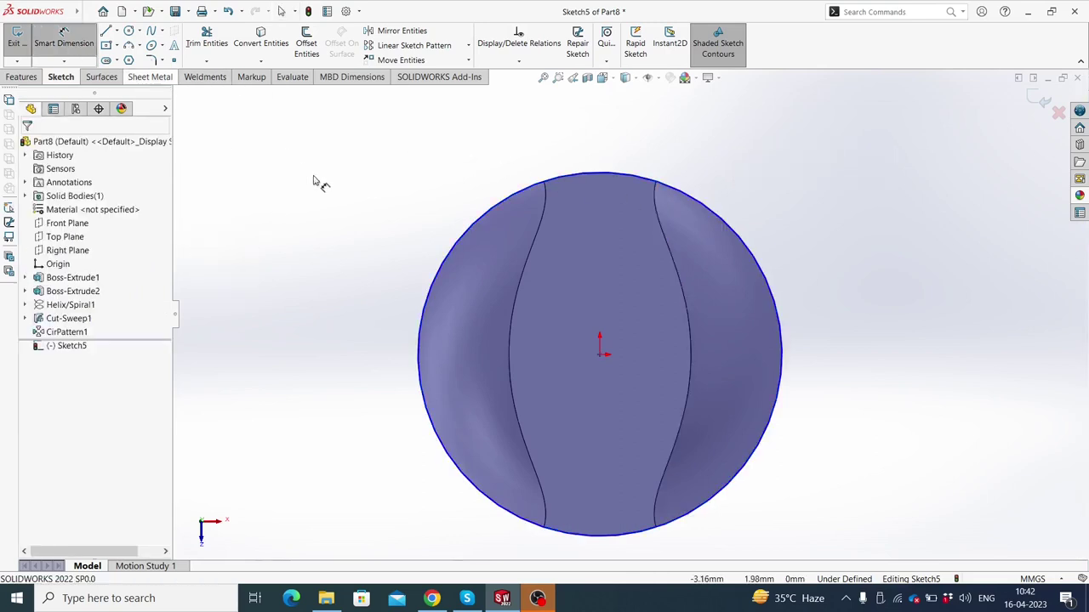
- Dimension the top-face circle to 4 mm diameter and fit the screw in view
{"action": "left_click", "coordinate": [450, 253]}
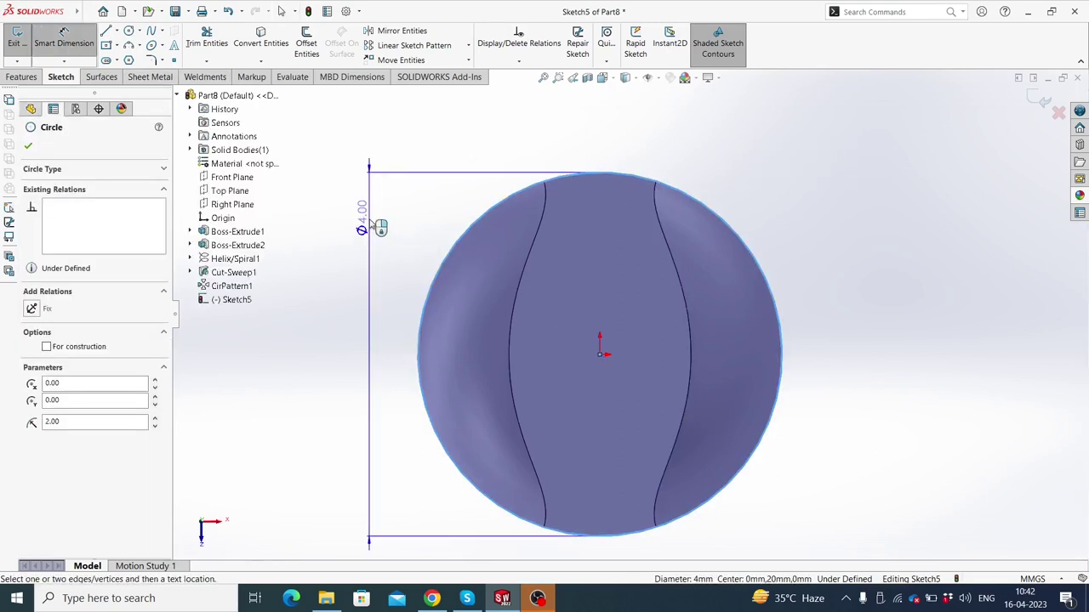
{"action": "left_click", "coordinate": [369, 221]}
{"action": "key", "text": "Return"}
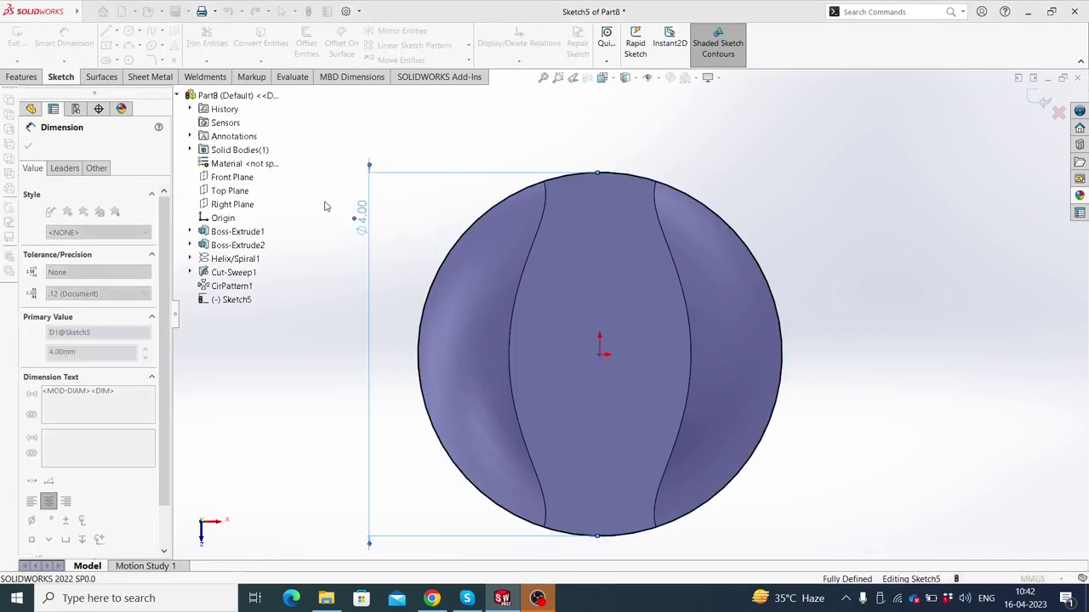
{"action": "key", "text": "f"}
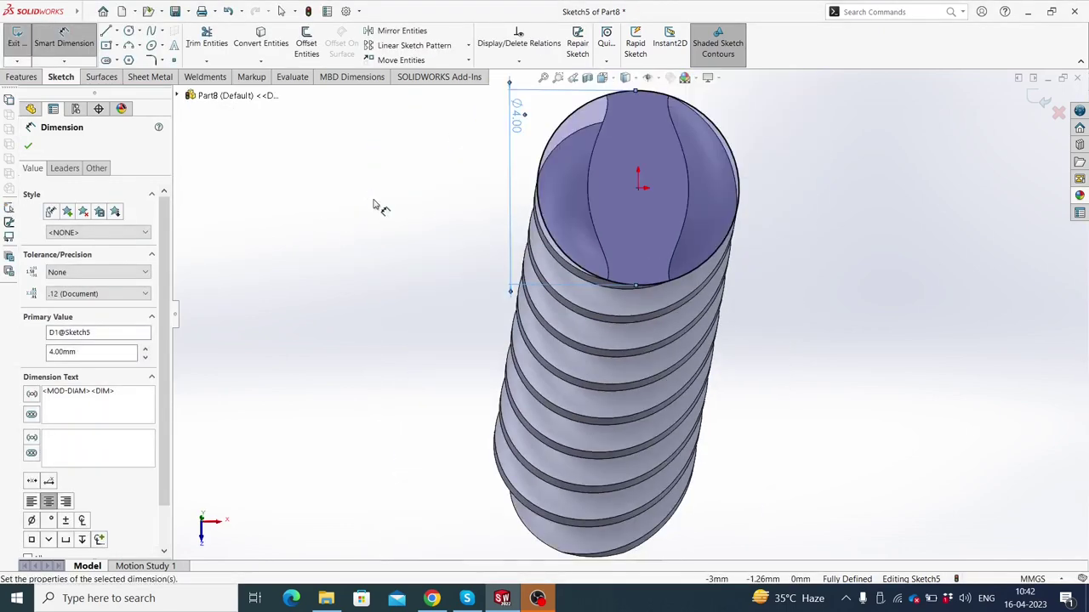
{"action": "left_click", "coordinate": [22, 77]}
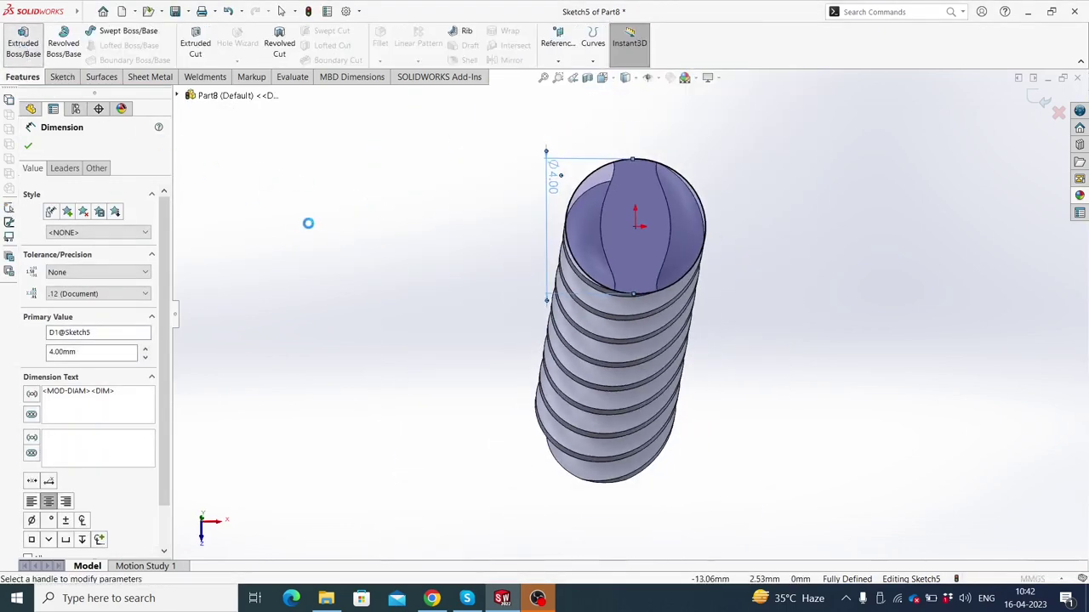
- Extrude a 5 mm blind boss above the threads to form the plain shank
{"action": "key", "text": "ctrl+7"}
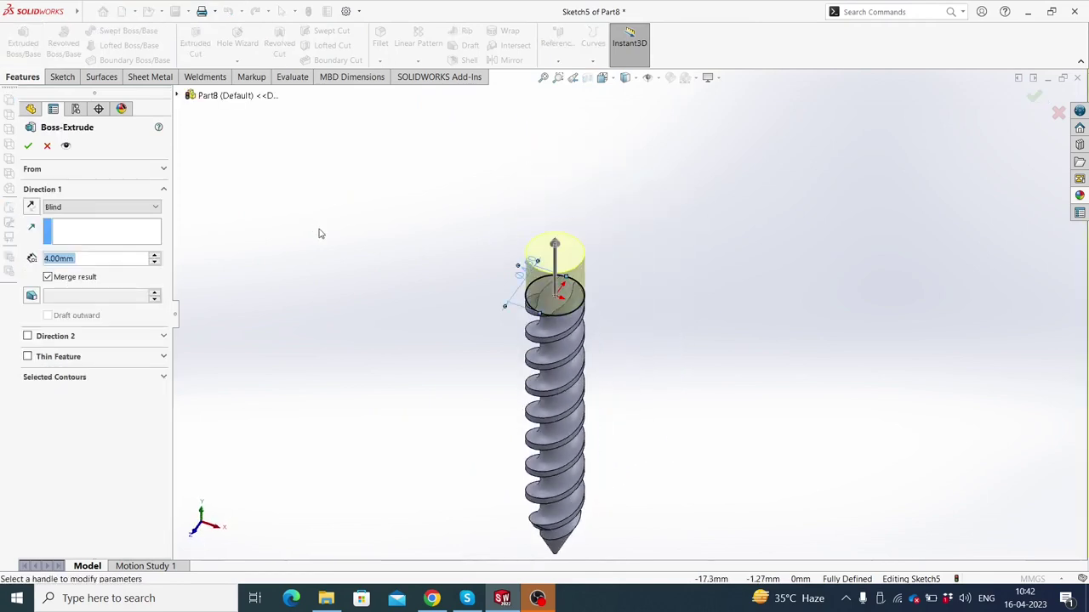
{"action": "middle_click_drag", "start_coordinate": [360, 257], "coordinate": [360, 220]}
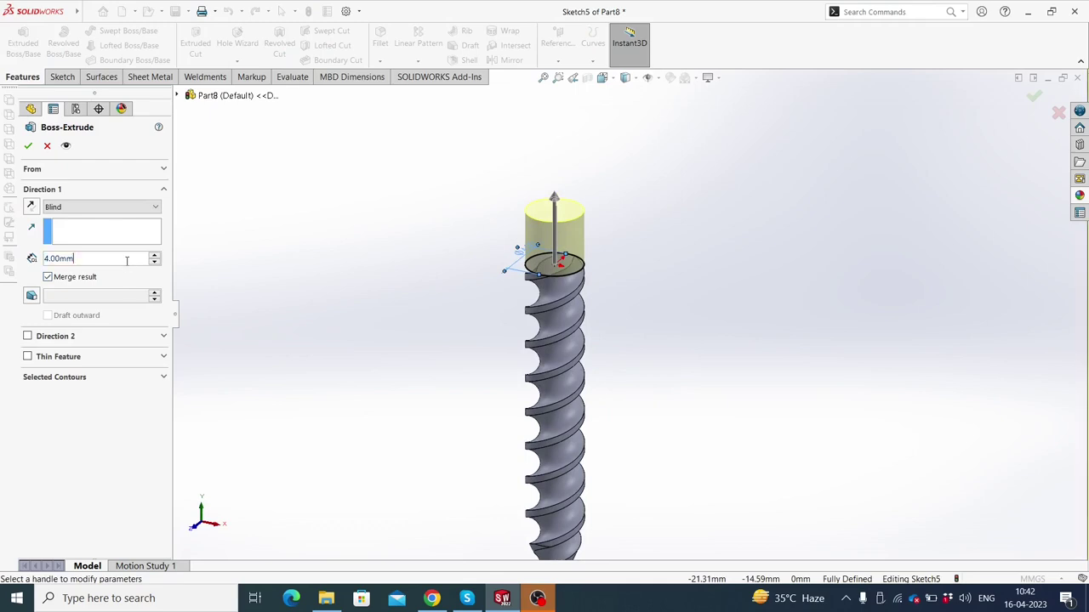
{"action": "double_click", "coordinate": [85, 258]}
{"action": "type", "text": "5"}
{"action": "key", "text": "Return"}
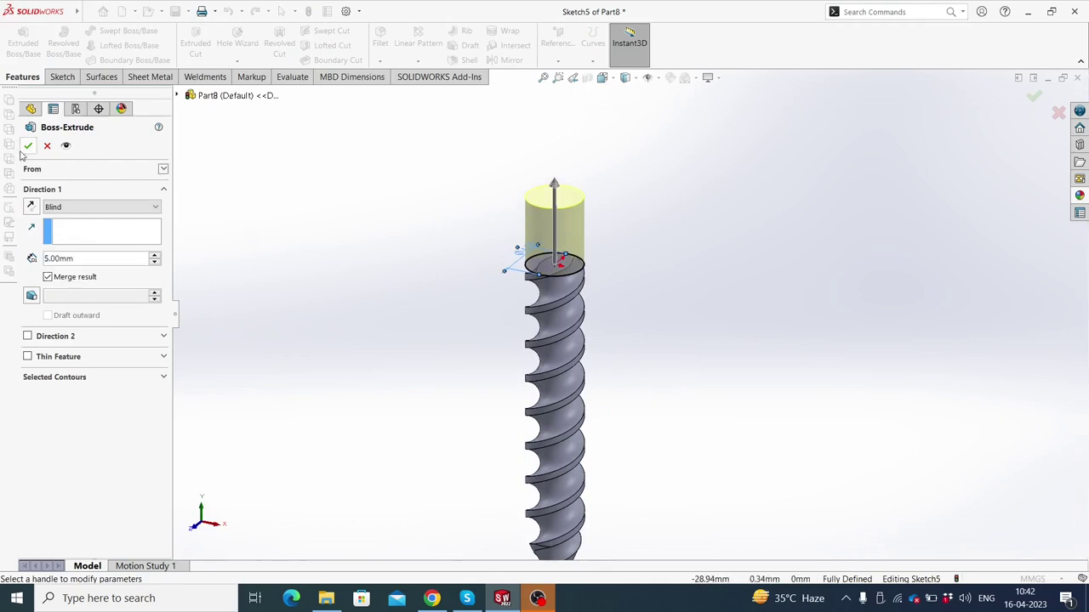
{"action": "left_click", "coordinate": [28, 146]}
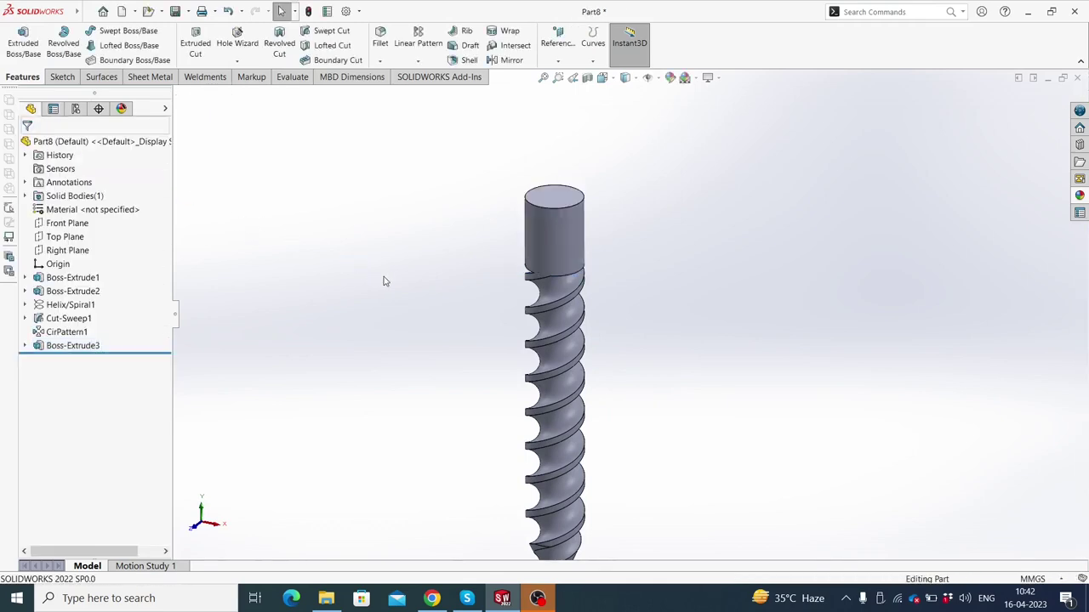
- Sketch a center rectangle on the shank's top face, from the origin to the circle edge
{"action": "scroll", "coordinate": [584, 194], "scroll_direction": "down", "scroll_amount": 1}
{"action": "left_click", "coordinate": [567, 208]}
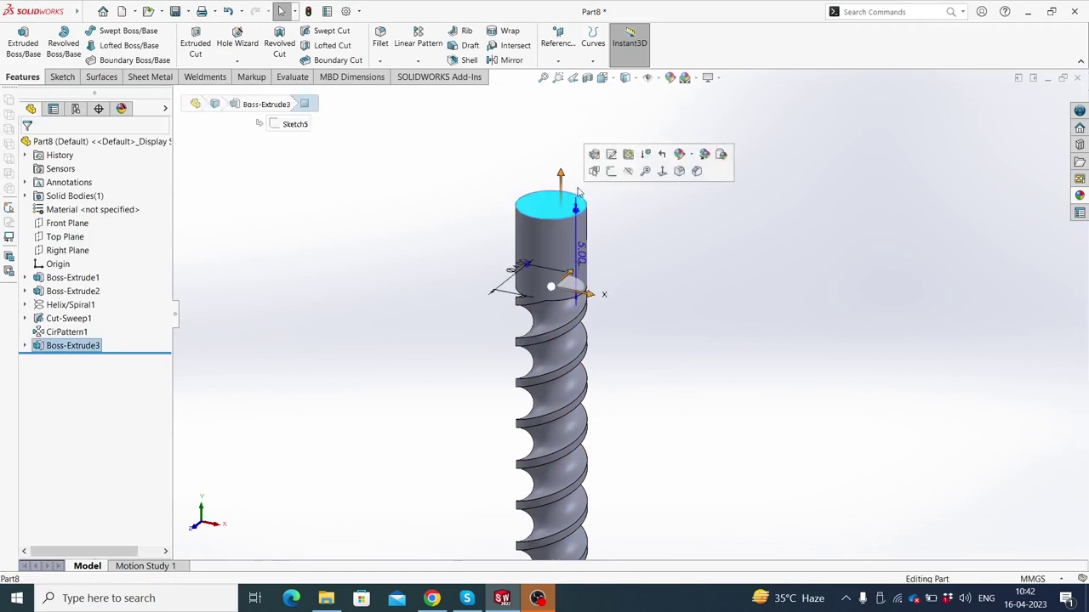
{"action": "left_click", "coordinate": [610, 172]}
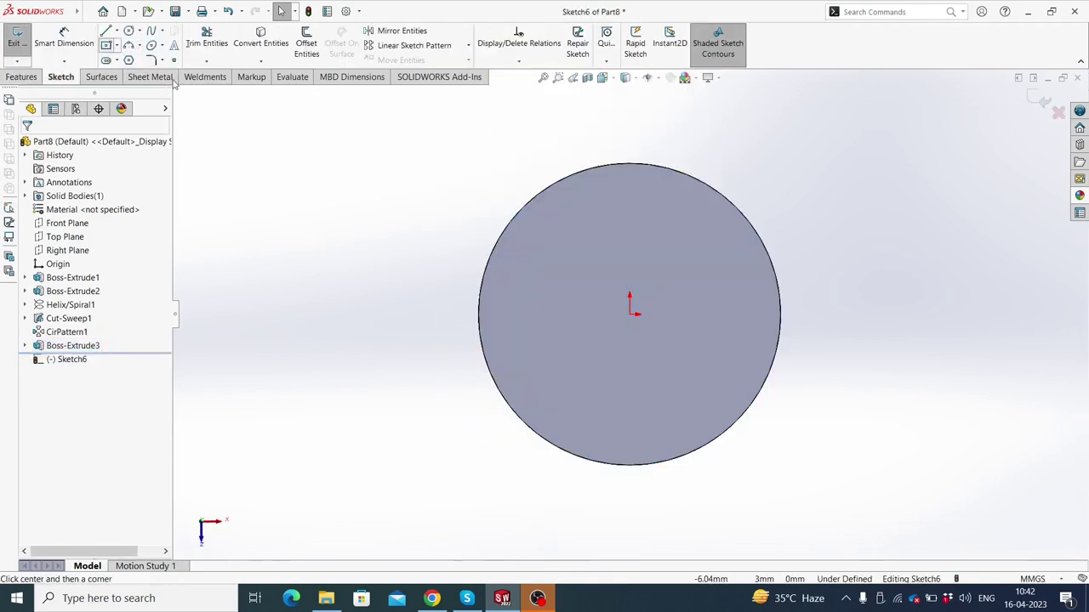
{"action": "left_click", "coordinate": [630, 314]}
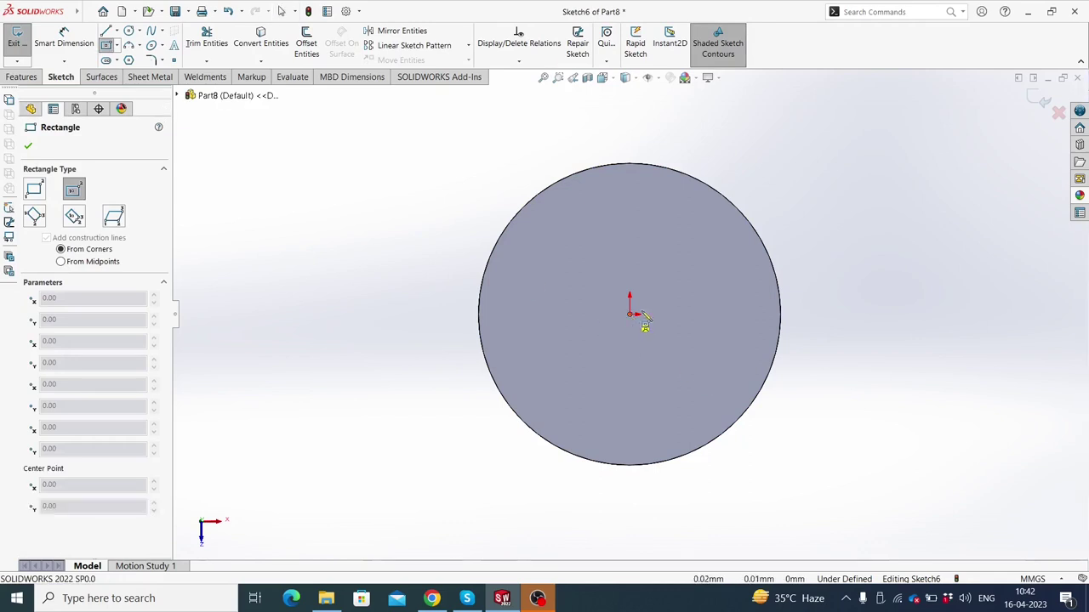
{"action": "left_click", "coordinate": [740, 213]}
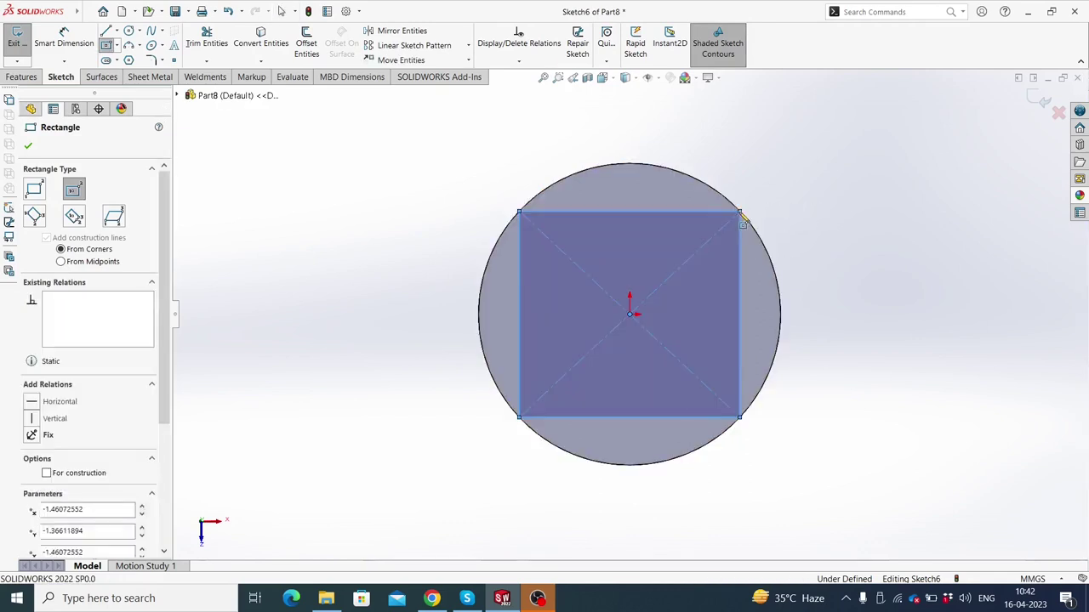
- Make the top and right rectangle edges Equal so the sketch becomes a fully defined square
{"action": "key", "text": "Escape"}
{"action": "left_click", "coordinate": [711, 213]}
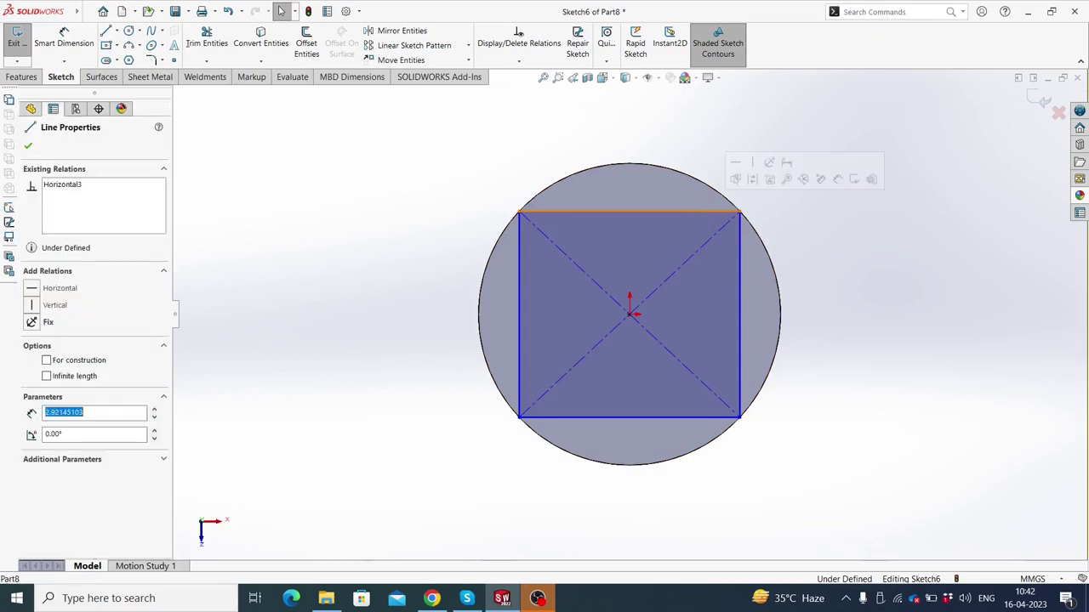
{"action": "left_click", "coordinate": [739, 237], "text": "ctrl"}
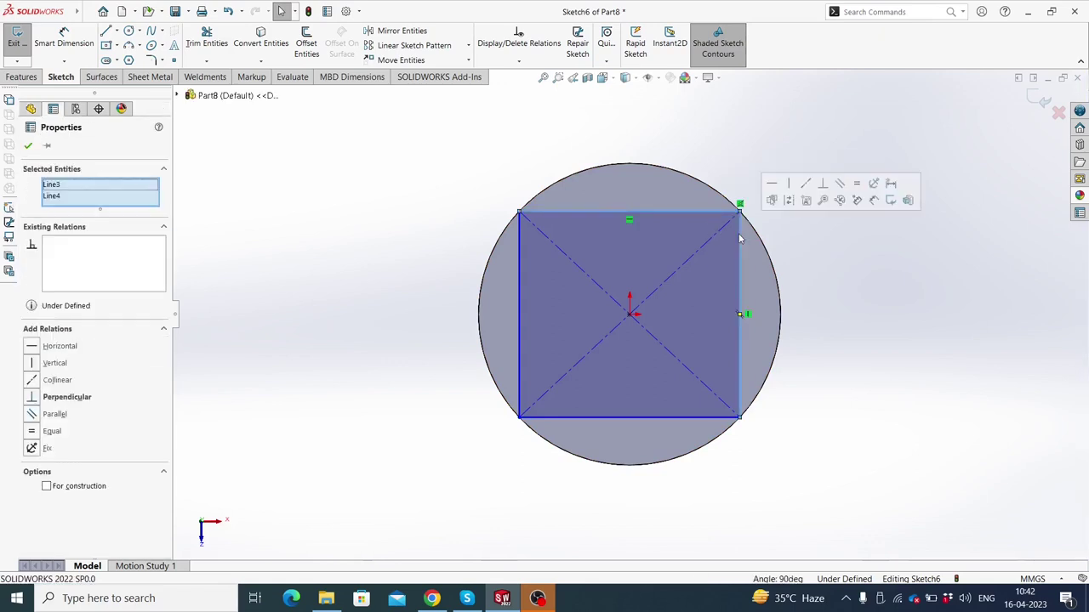
{"action": "left_click", "coordinate": [859, 188]}
{"action": "left_click", "coordinate": [697, 133]}
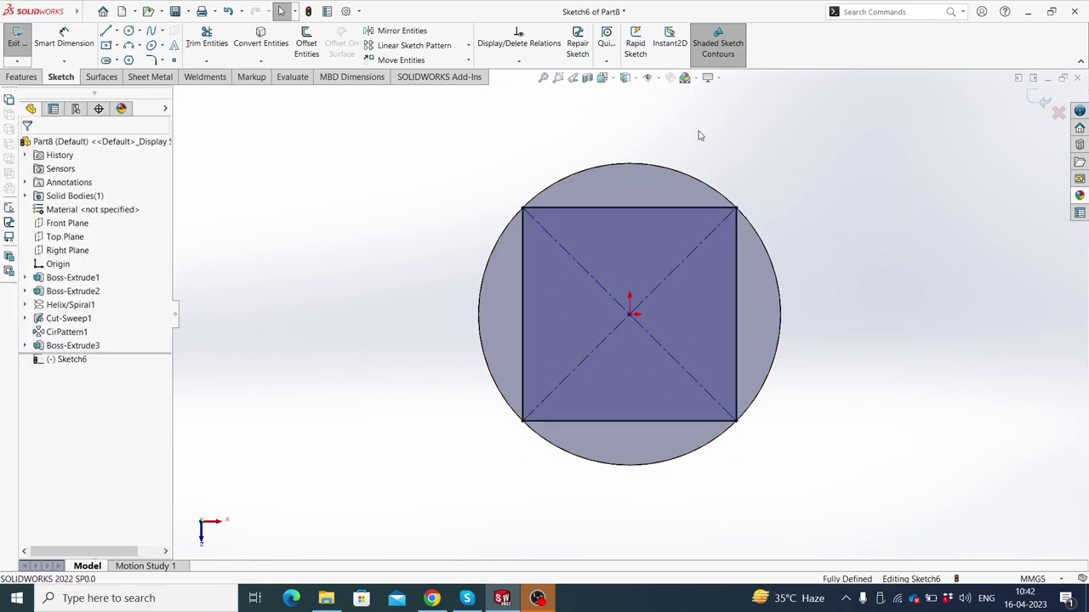
- Extrude the square sketch 4 mm blind to form the drive head
{"action": "left_click", "coordinate": [22, 77]}
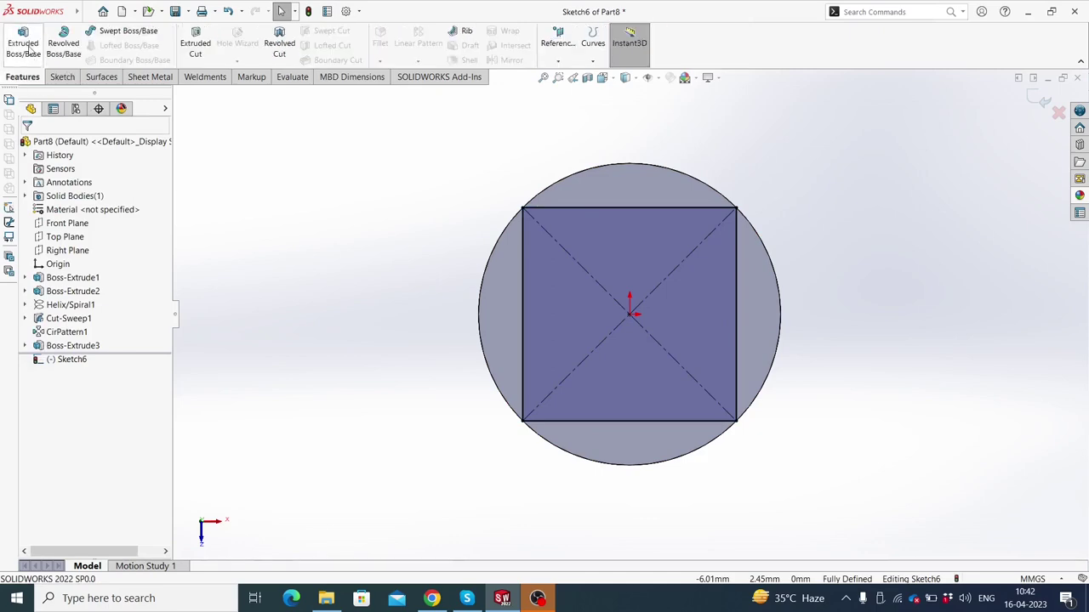
{"action": "left_click", "coordinate": [23, 43]}
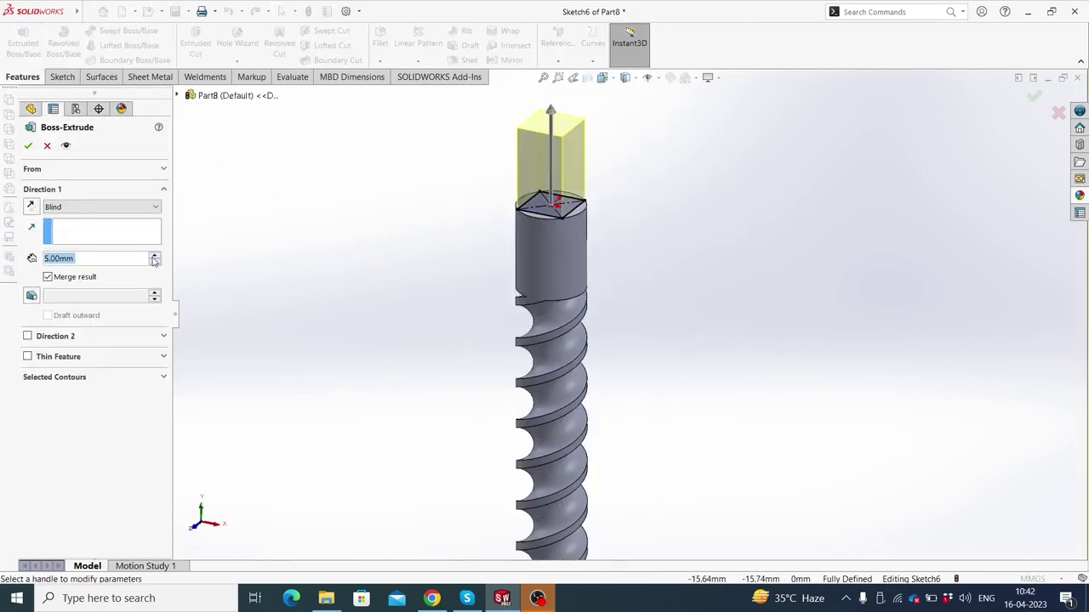
{"action": "type", "text": "4"}
{"action": "key", "text": "Return"}
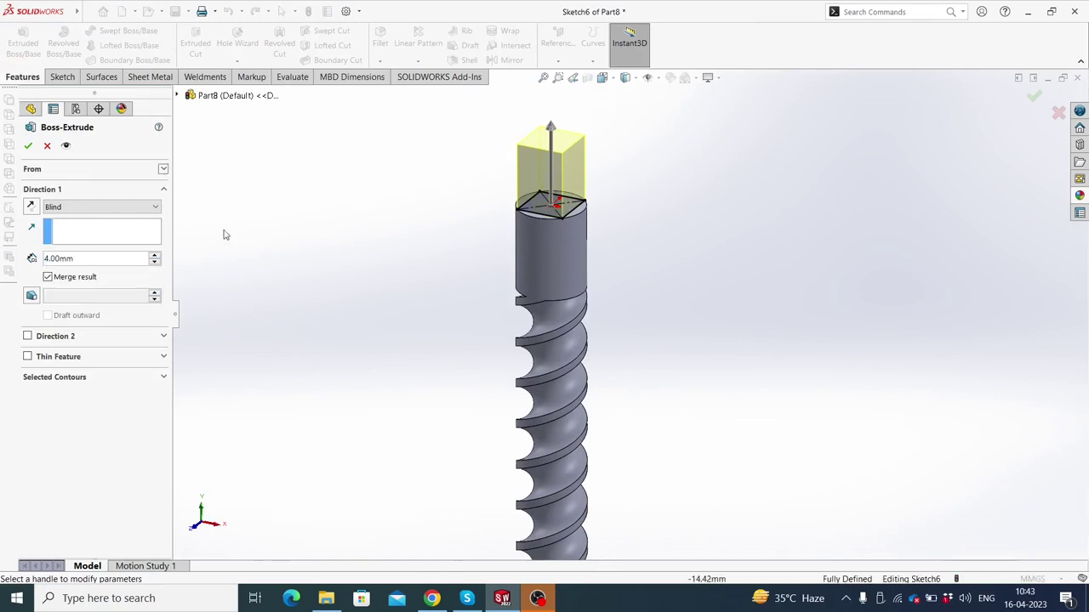
{"action": "left_click", "coordinate": [27, 146]}
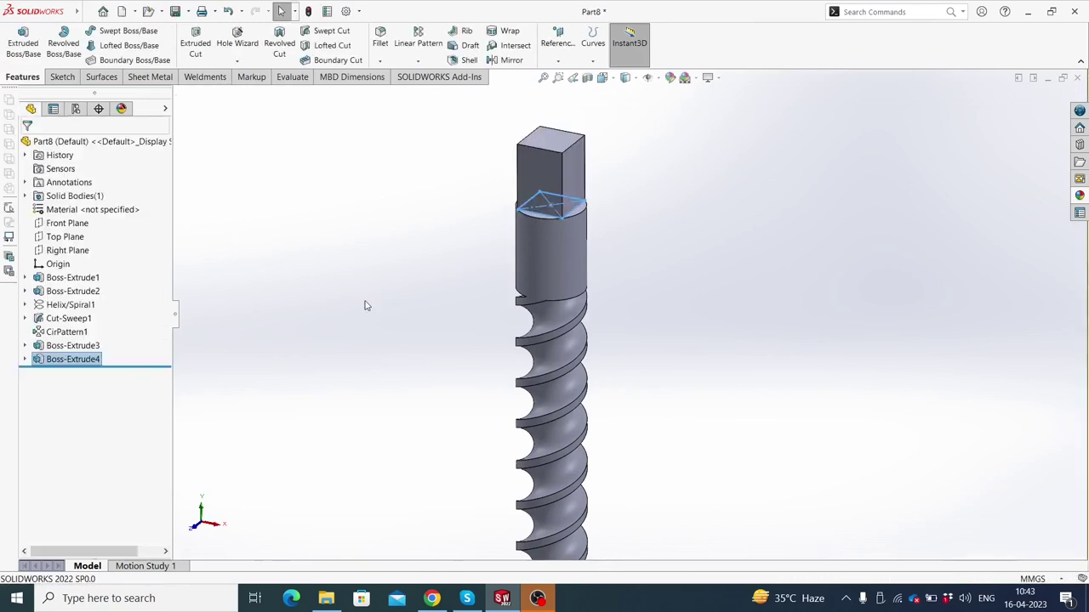
{"action": "scroll", "coordinate": [615, 276], "scroll_direction": "up", "scroll_amount": 3}
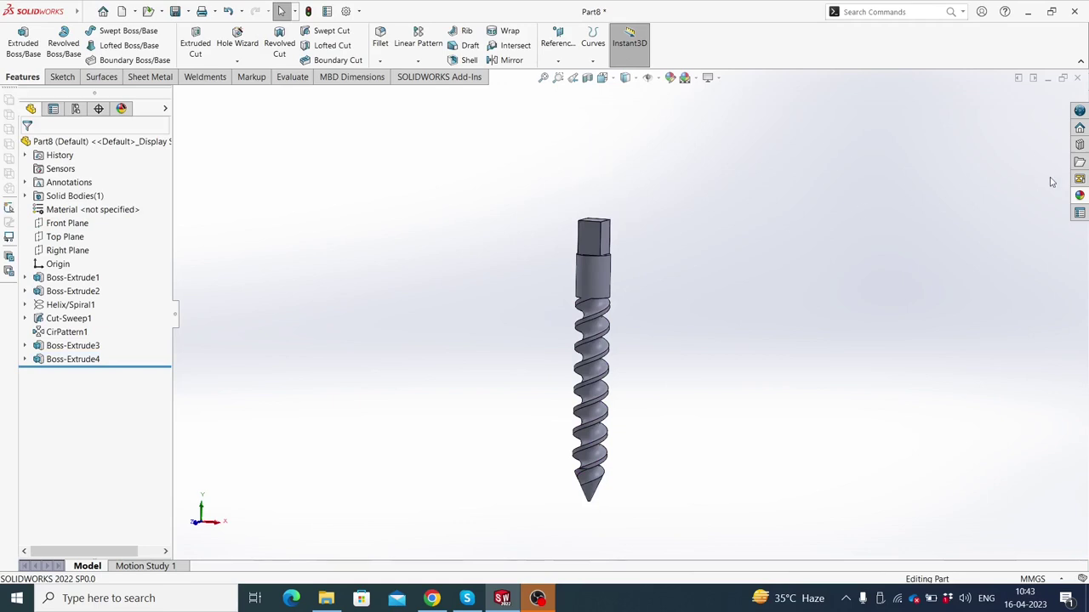
- Apply the Metal > Chrome chromium plate appearance to the screw and tilt it to inspect
{"action": "left_click", "coordinate": [1079, 195]}
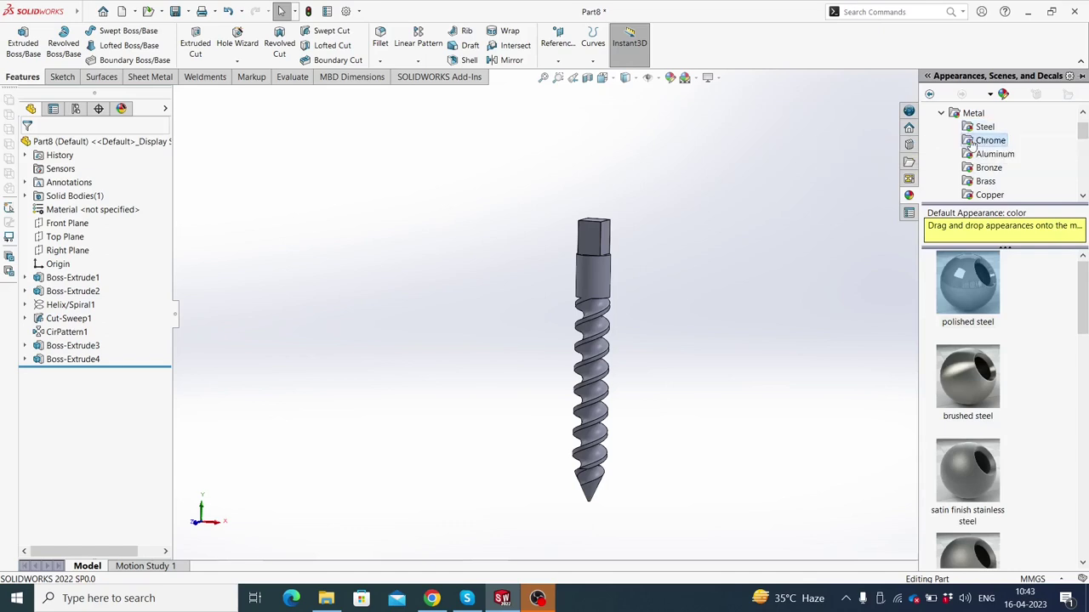
{"action": "left_click_drag", "start_coordinate": [980, 274], "coordinate": [615, 283]}
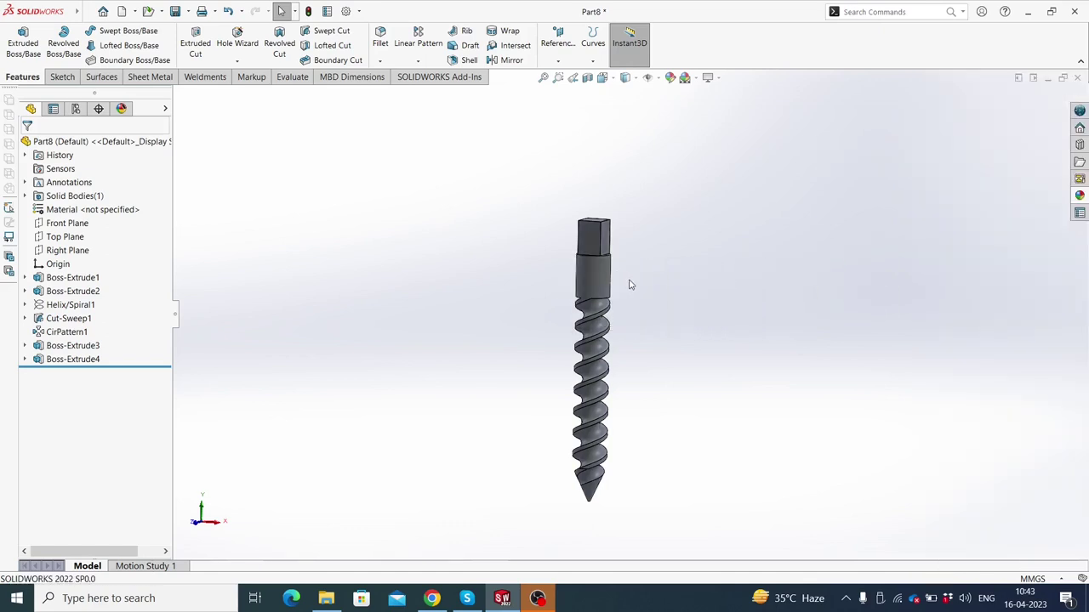
{"action": "mouse_move", "coordinate": [649, 333]}
{"action": "middle_mouse_down"}
{"action": "mouse_move", "coordinate": [663, 346]}
{"action": "mouse_move", "coordinate": [610, 491]}
{"action": "mouse_move", "coordinate": [428, 389]}
{"action": "mouse_move", "coordinate": [902, 460]}
{"action": "mouse_move", "coordinate": [688, 437]}
{"action": "mouse_move", "coordinate": [369, 372]}
{"action": "mouse_move", "coordinate": [846, 454]}
{"action": "mouse_move", "coordinate": [482, 384]}
{"action": "mouse_move", "coordinate": [739, 425]}
{"action": "mouse_move", "coordinate": [733, 432]}
{"action": "mouse_move", "coordinate": [720, 396]}
{"action": "mouse_move", "coordinate": [631, 396]}
{"action": "mouse_move", "coordinate": [695, 383]}
{"action": "mouse_move", "coordinate": [702, 342]}
{"action": "mouse_move", "coordinate": [664, 338]}
{"action": "mouse_move", "coordinate": [672, 393]}
{"action": "middle_mouse_up"}
- Zoom and orbit around the screw, then snap to the standard isometric view
{"action": "scroll", "coordinate": [593, 498], "scroll_direction": "down", "scroll_amount": 2}
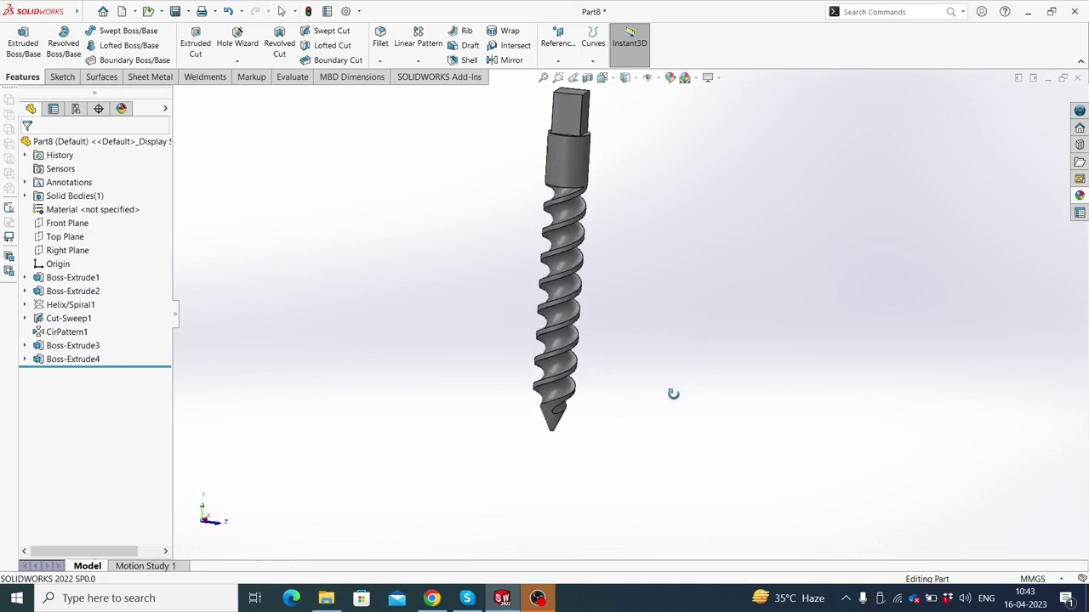
{"action": "scroll", "coordinate": [654, 152], "scroll_direction": "up", "scroll_amount": 2}
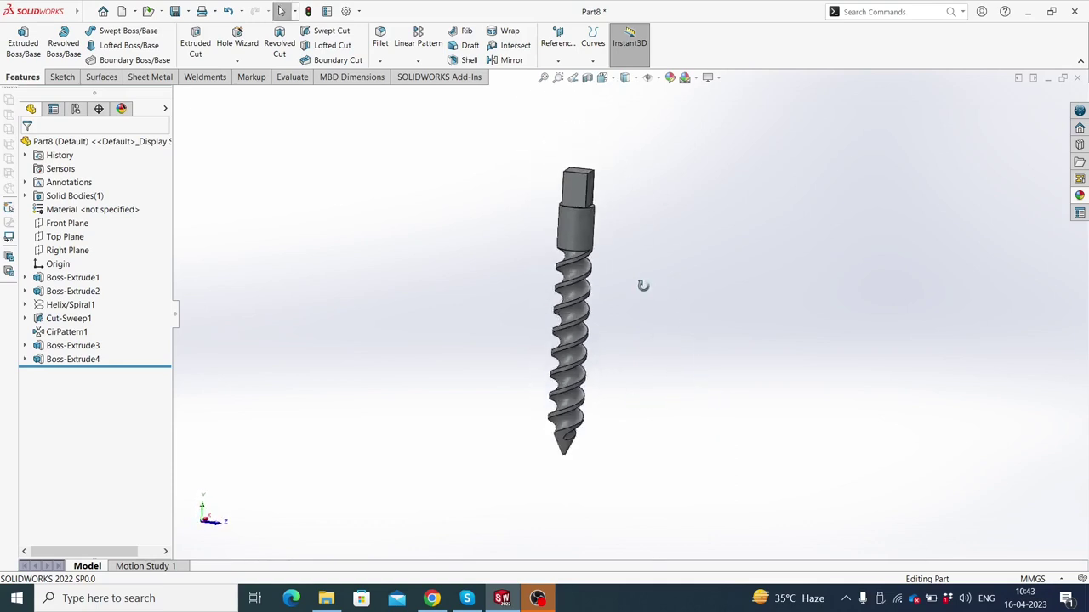
{"action": "mouse_move", "coordinate": [676, 286]}
{"action": "middle_mouse_down"}
{"action": "mouse_move", "coordinate": [726, 343]}
{"action": "mouse_move", "coordinate": [666, 297]}
{"action": "middle_mouse_up"}
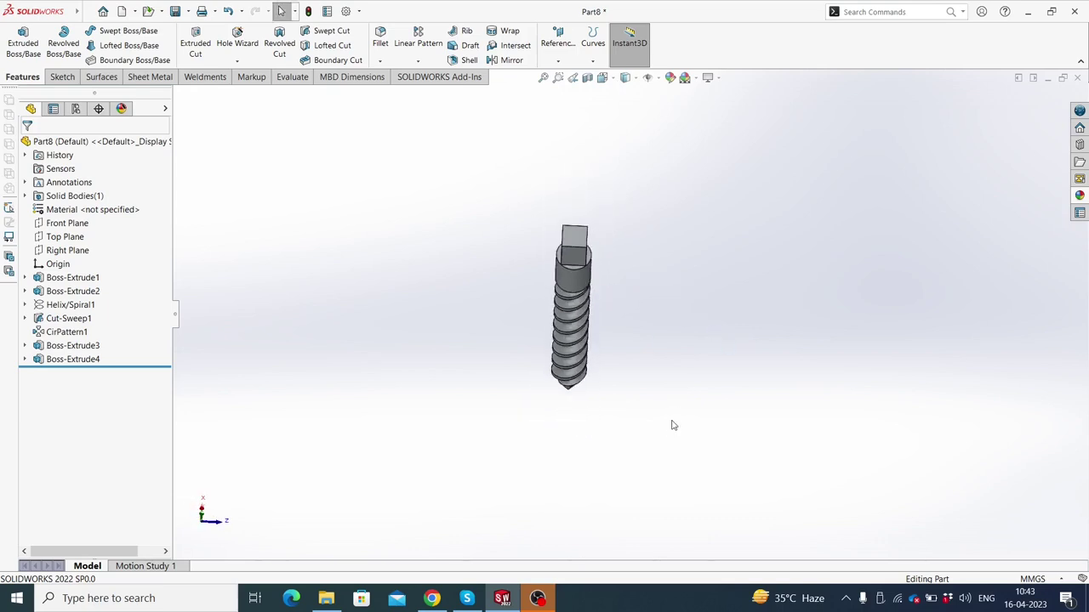
{"action": "key", "text": "ctrl+7"}
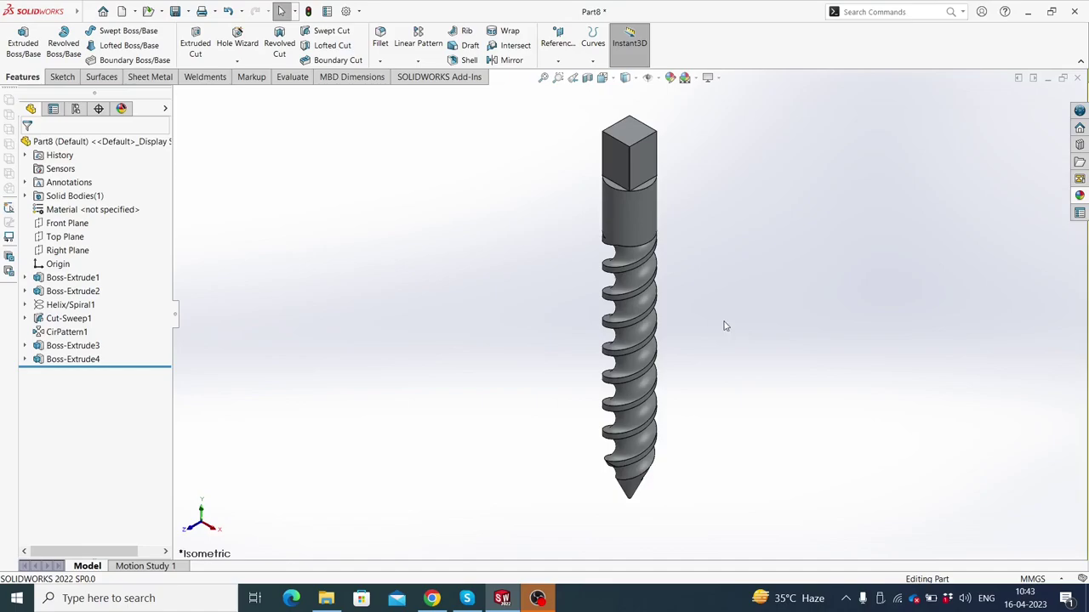